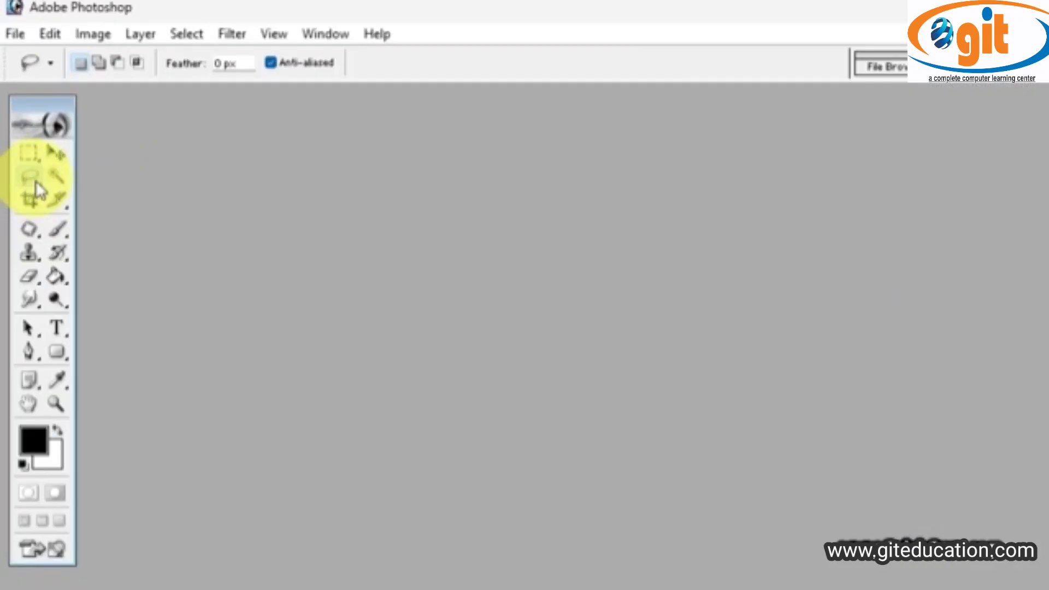
click(29, 179)
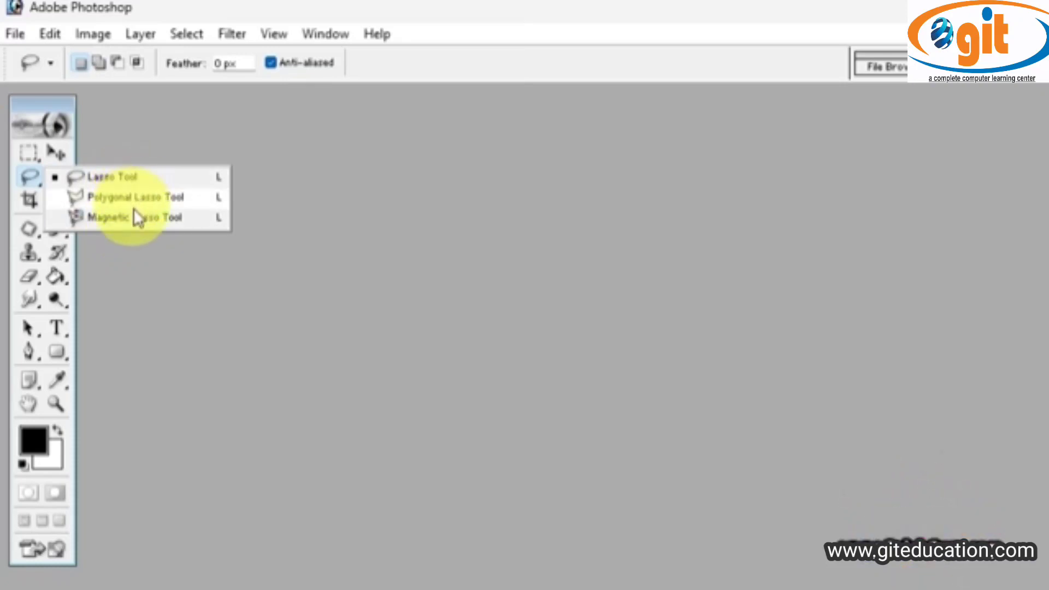
click(319, 202)
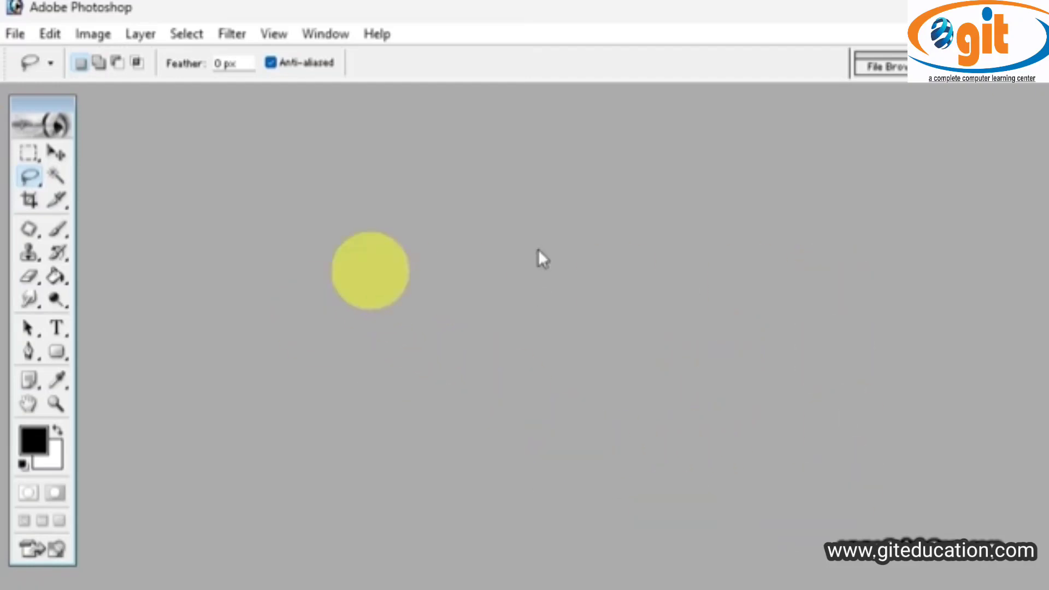
Step: Open the akshay-kumar-was-hilariously-pulled-back photo from the Student photo folder and maximize its document window
double_click(630, 363)
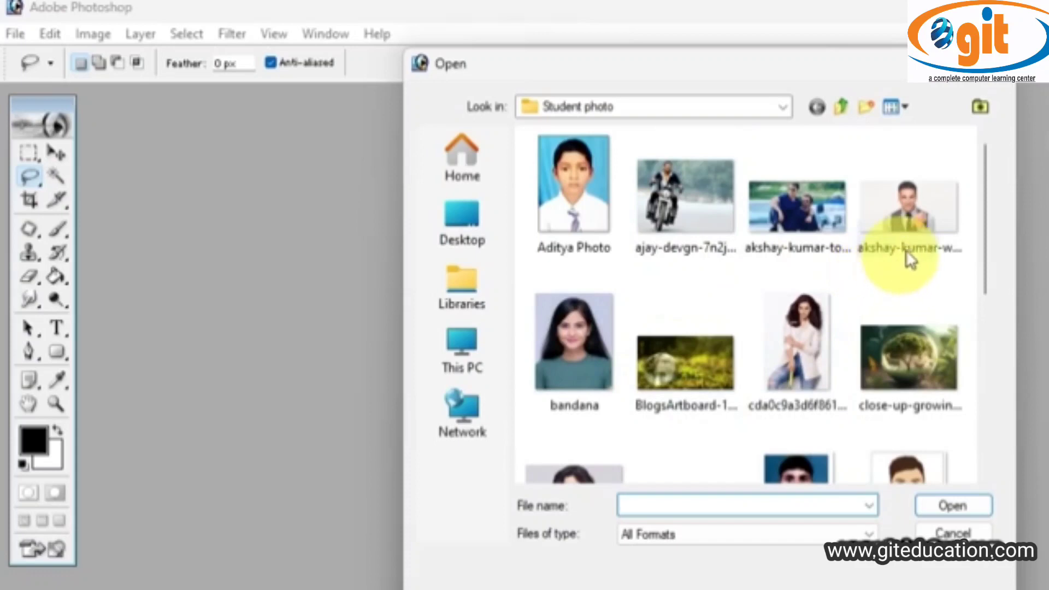
click(921, 219)
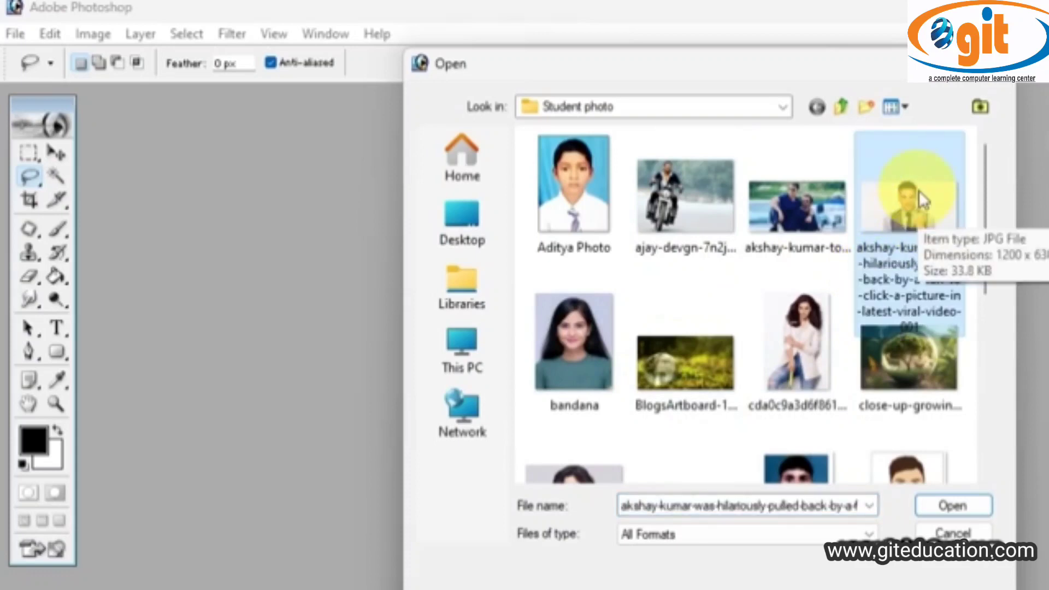
click(950, 507)
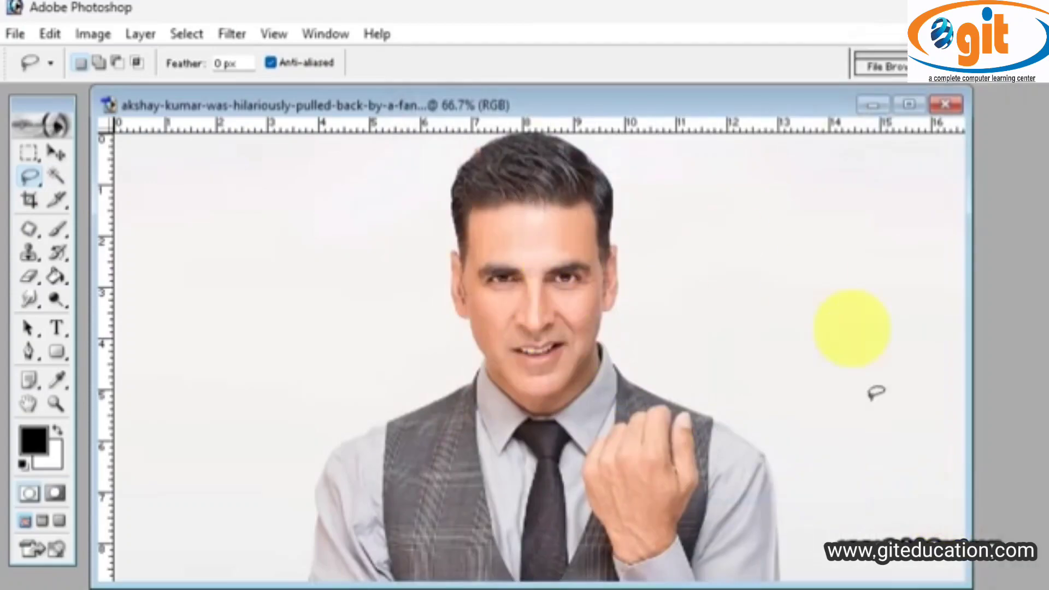
click(908, 105)
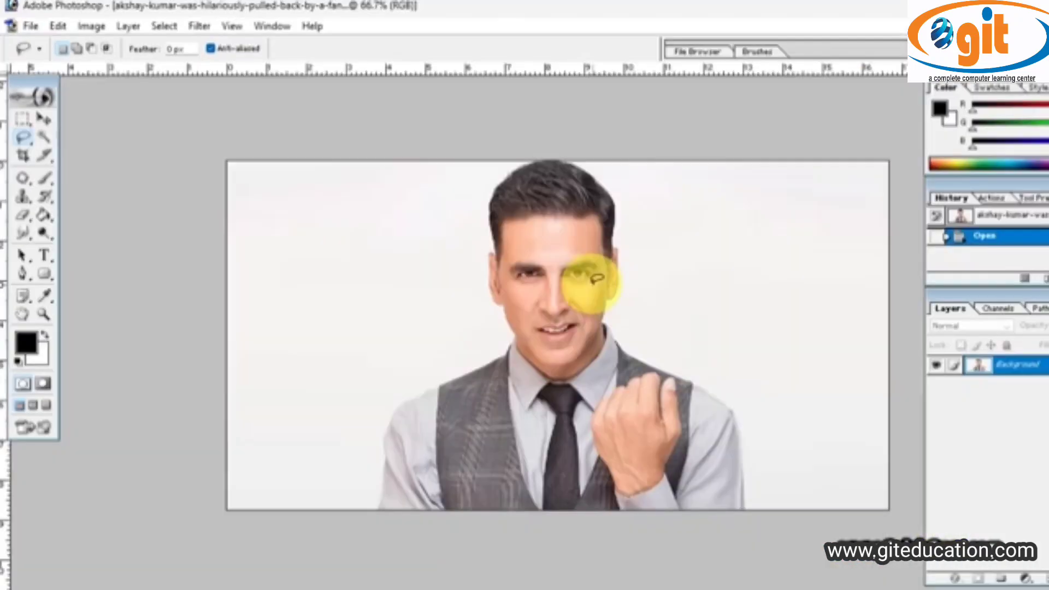
Step: Draw two trial freehand selections with the Lasso tool on the blank background beside the man, ending with nothing selected
key(alt)
scroll(597, 279, up, 4)
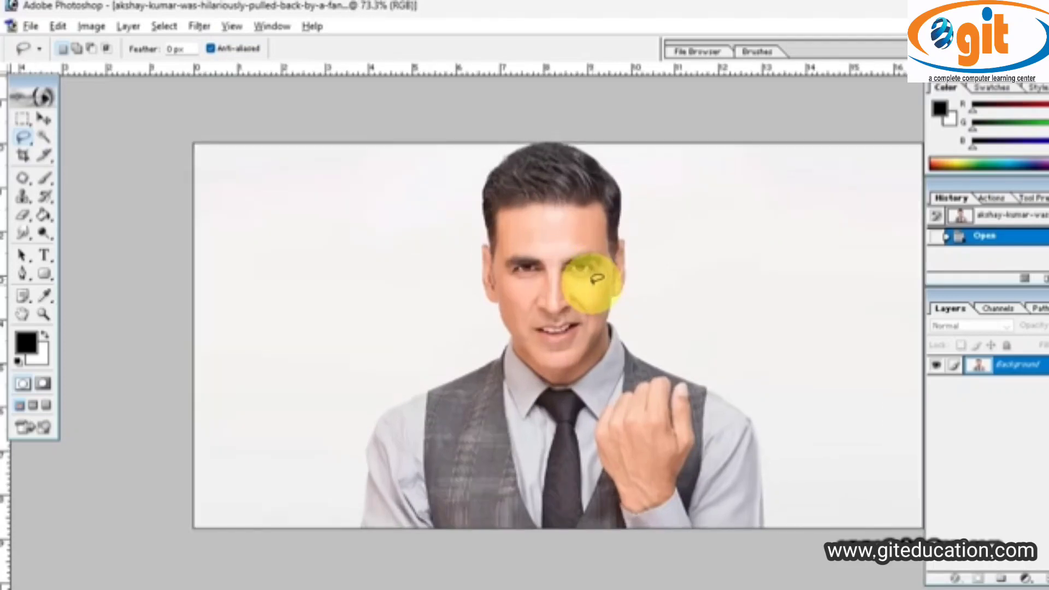
scroll(596, 279, down, 1)
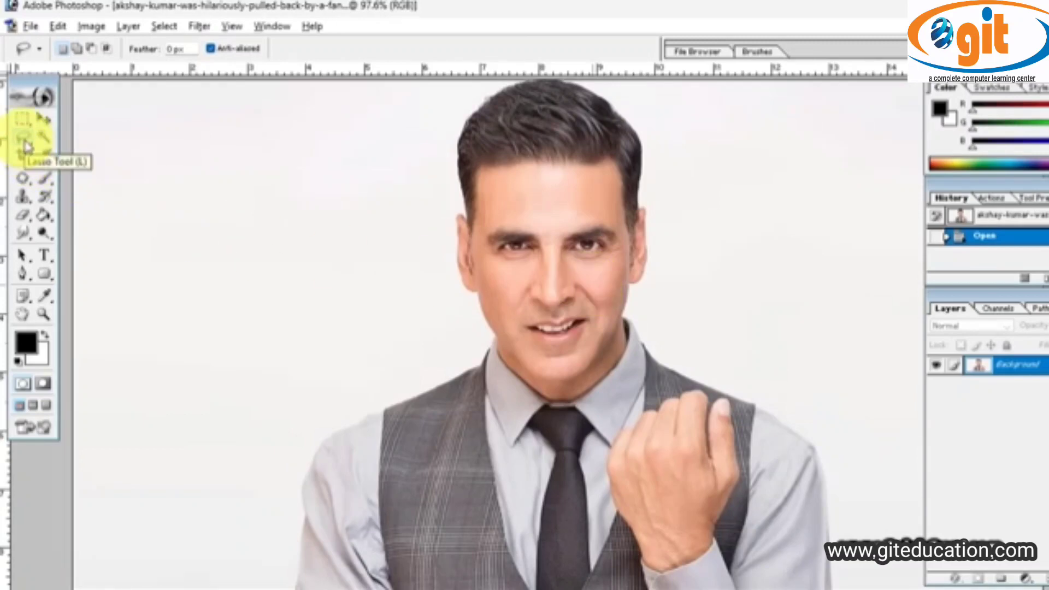
mouse_move(24, 145)
mouse_down()
mouse_move(84, 137)
mouse_move(88, 175)
mouse_move(89, 138)
mouse_up()
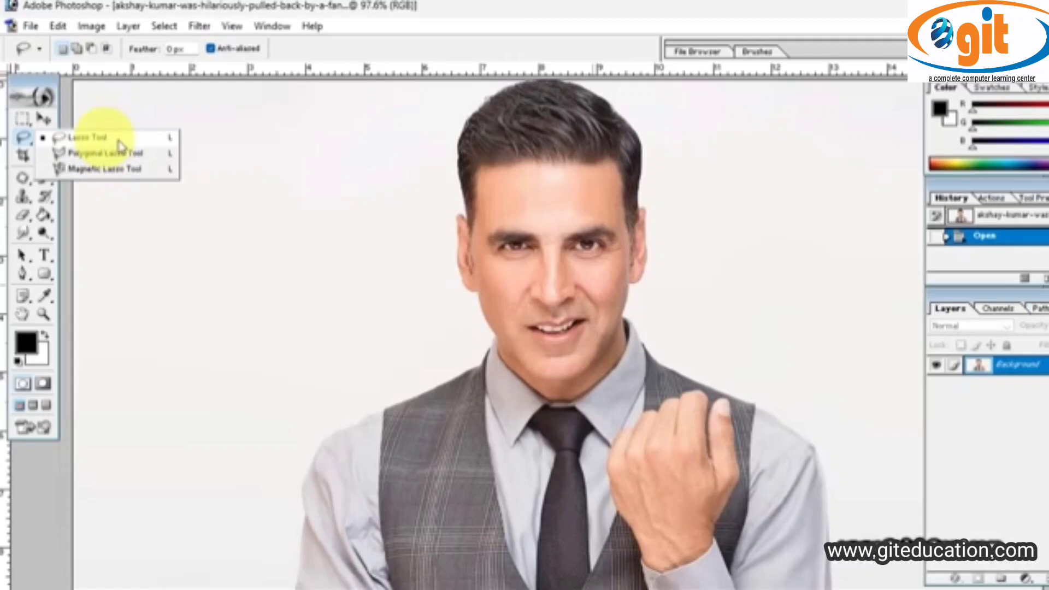
click(87, 139)
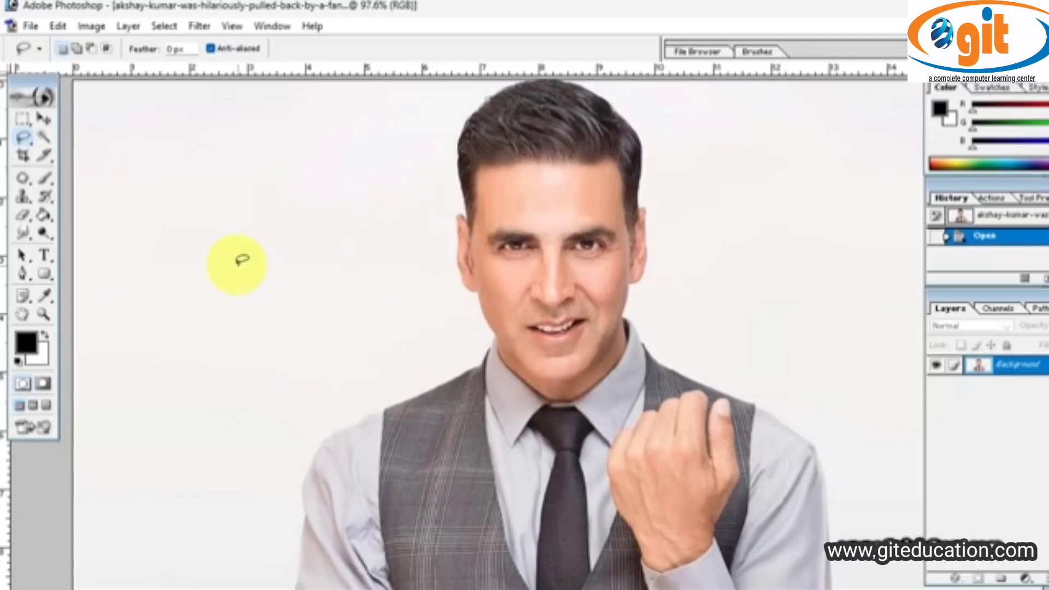
mouse_move(221, 188)
mouse_down()
mouse_move(176, 212)
mouse_move(174, 299)
mouse_move(229, 333)
mouse_move(309, 332)
mouse_move(334, 289)
mouse_move(318, 218)
mouse_move(288, 190)
mouse_move(251, 178)
mouse_move(192, 198)
mouse_up()
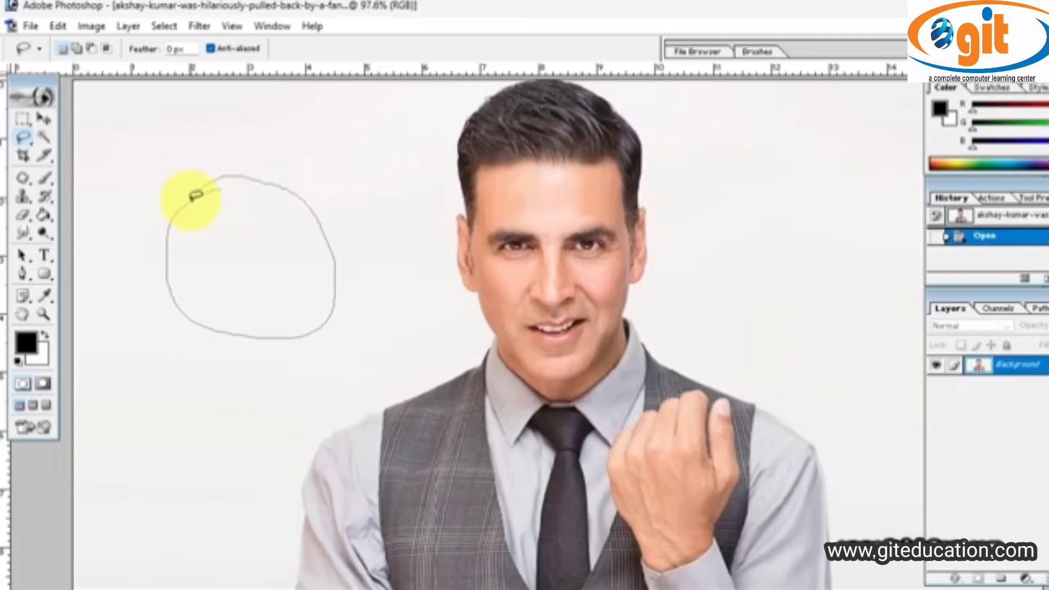
drag(196, 195, 192, 205)
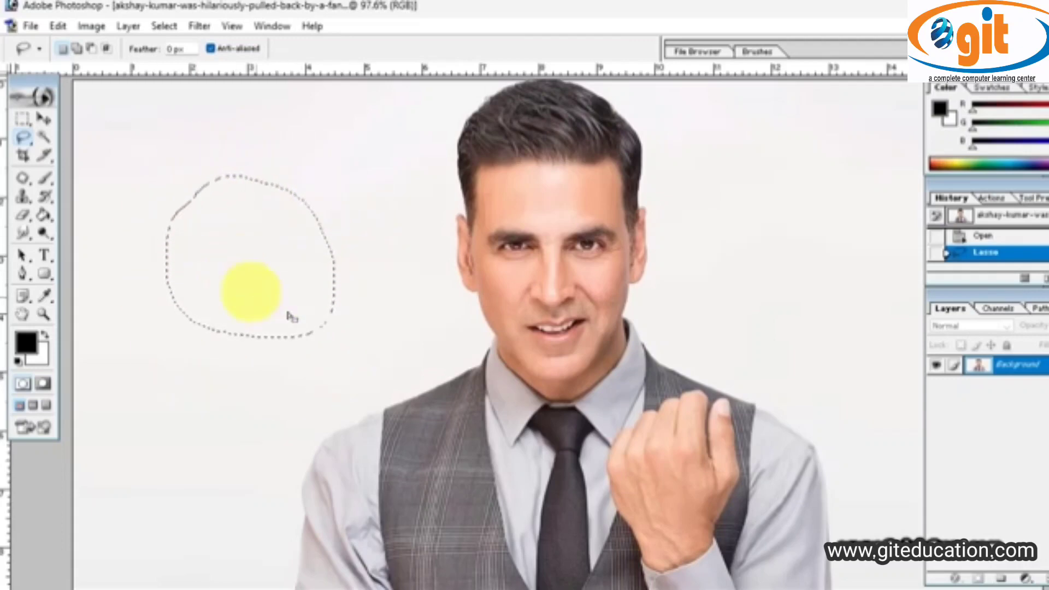
mouse_move(347, 225)
mouse_down()
mouse_move(314, 246)
mouse_move(317, 301)
mouse_move(405, 310)
mouse_move(410, 285)
mouse_up()
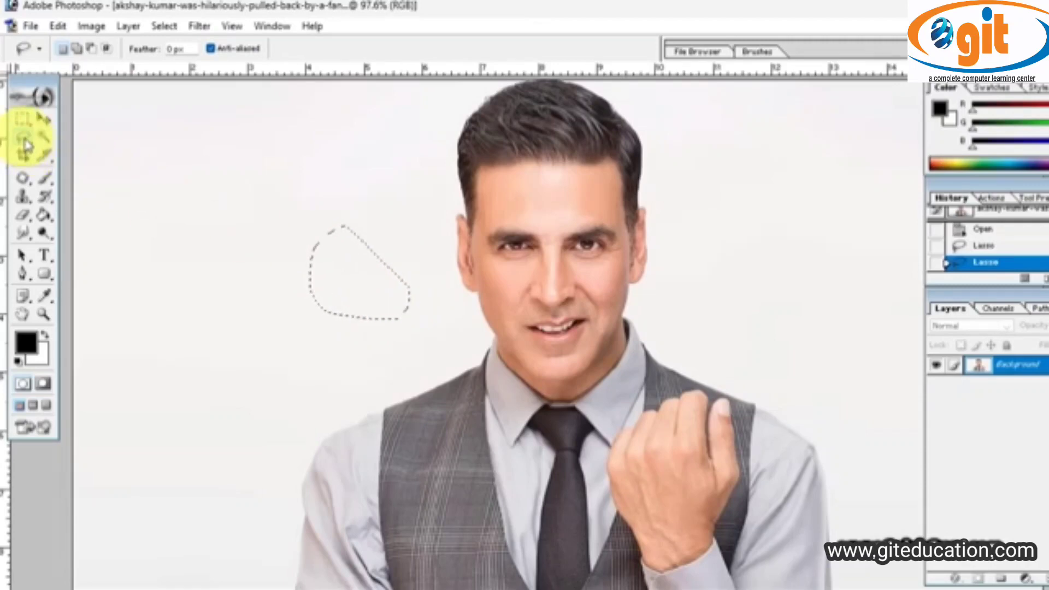
click(23, 136)
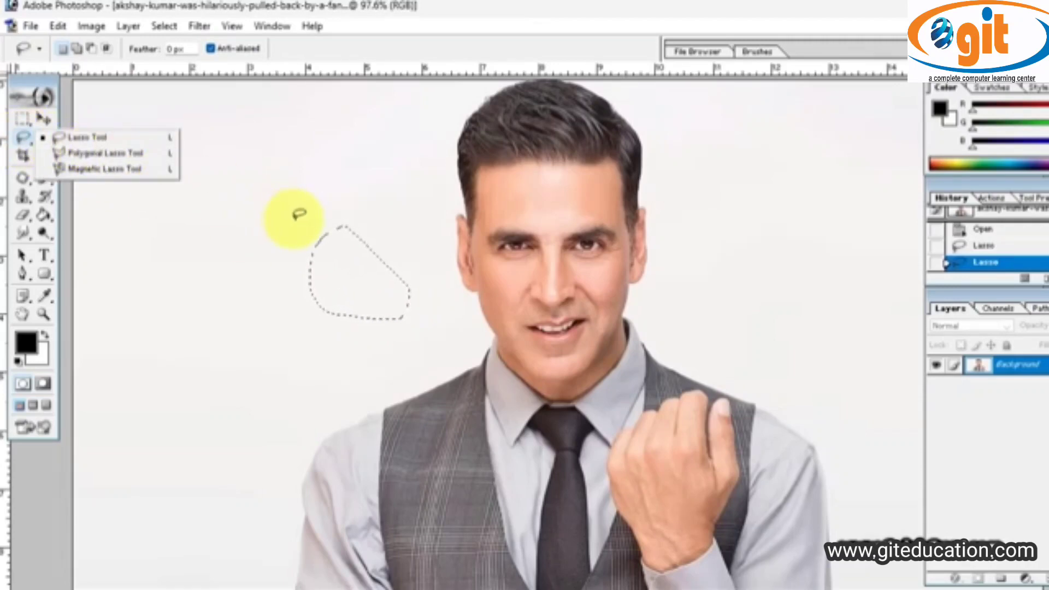
click(295, 216)
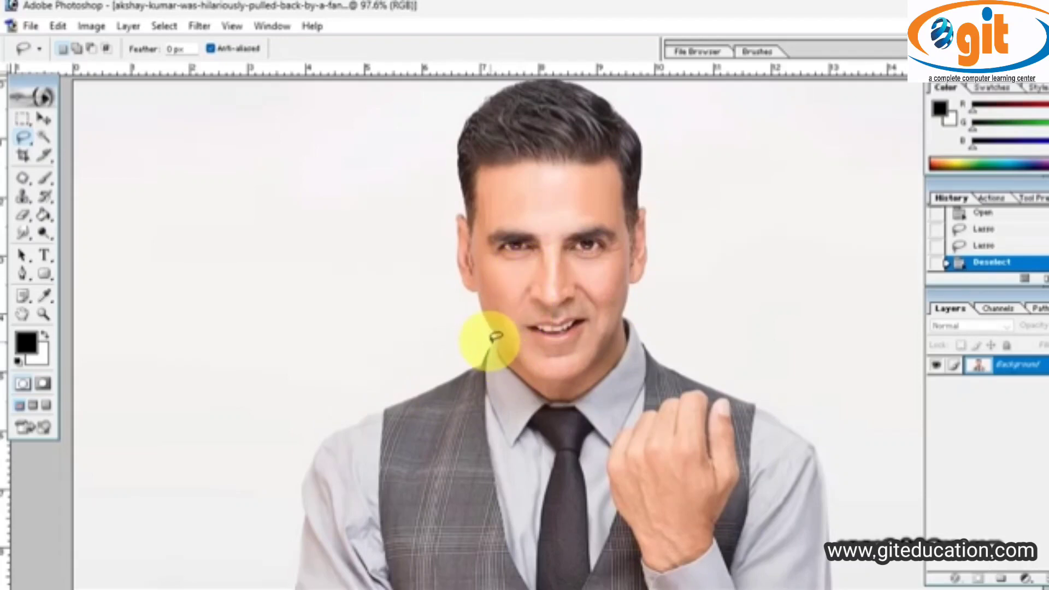
Step: Outline the man's head freehand with the Lasso tool and deselect it, repeating with a partial outline from jaw to hair
mouse_move(495, 331)
mouse_down()
mouse_move(446, 212)
mouse_move(452, 129)
mouse_move(487, 88)
mouse_move(556, 77)
mouse_move(614, 89)
mouse_move(653, 129)
mouse_move(661, 263)
mouse_move(634, 347)
mouse_move(590, 414)
mouse_move(553, 420)
mouse_move(485, 341)
mouse_move(492, 352)
mouse_up()
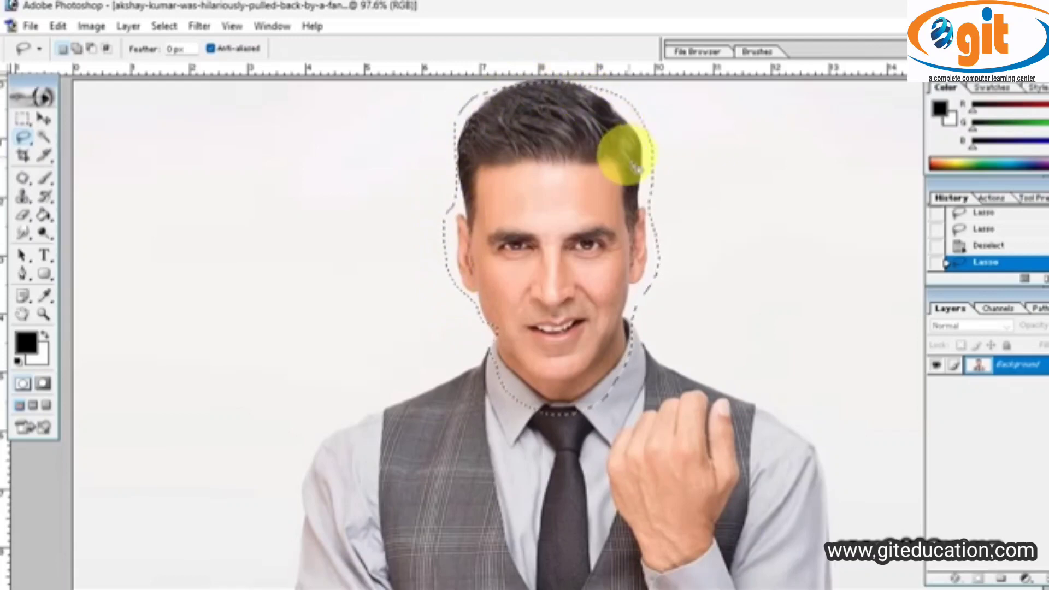
click(666, 345)
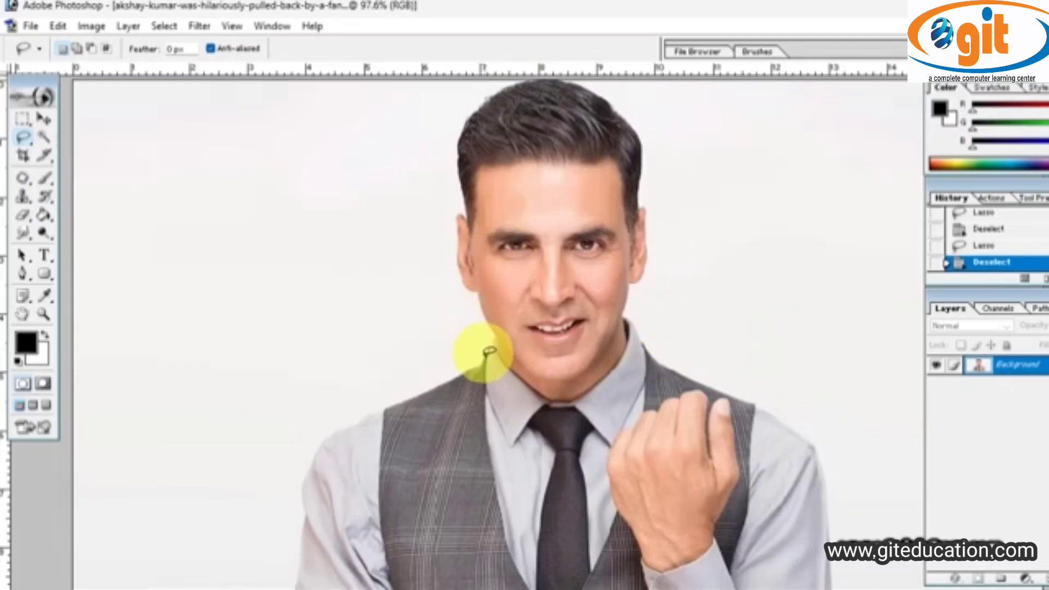
mouse_move(485, 316)
mouse_down()
mouse_move(447, 255)
mouse_move(446, 174)
mouse_move(463, 115)
mouse_move(519, 87)
mouse_move(562, 94)
mouse_up()
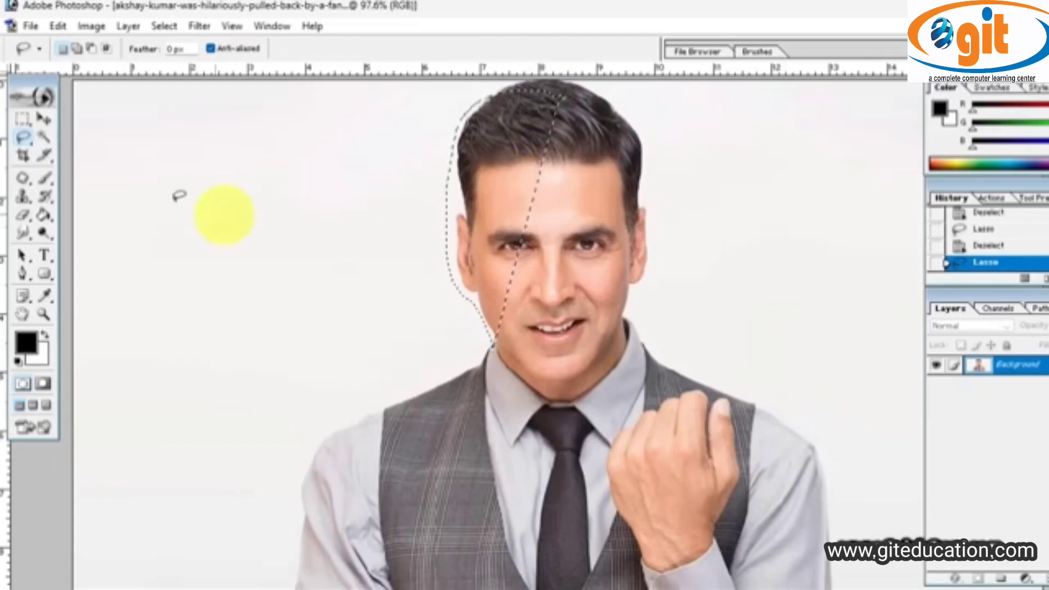
click(22, 138)
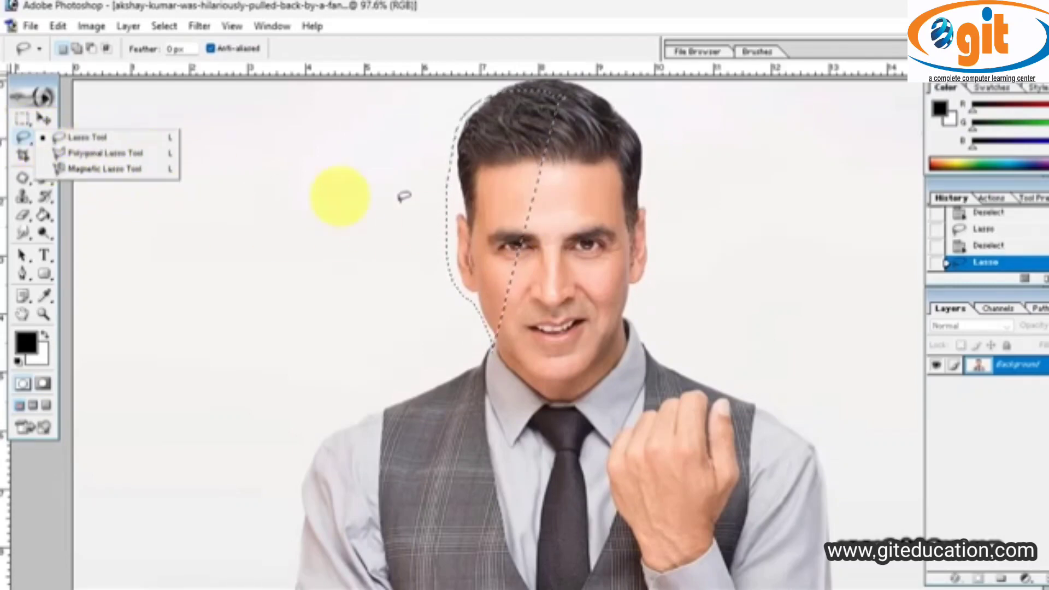
key(ctrl+d)
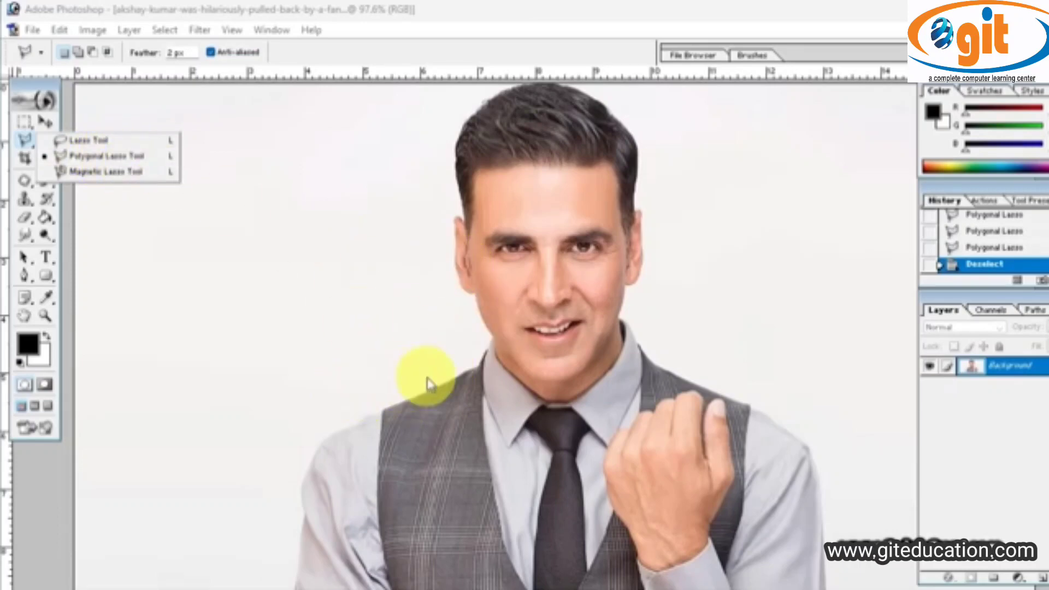
Step: Draw a closed ten-point selection with the Polygonal Lasso tool on the blank background beside the man, and deselect it
click(107, 156)
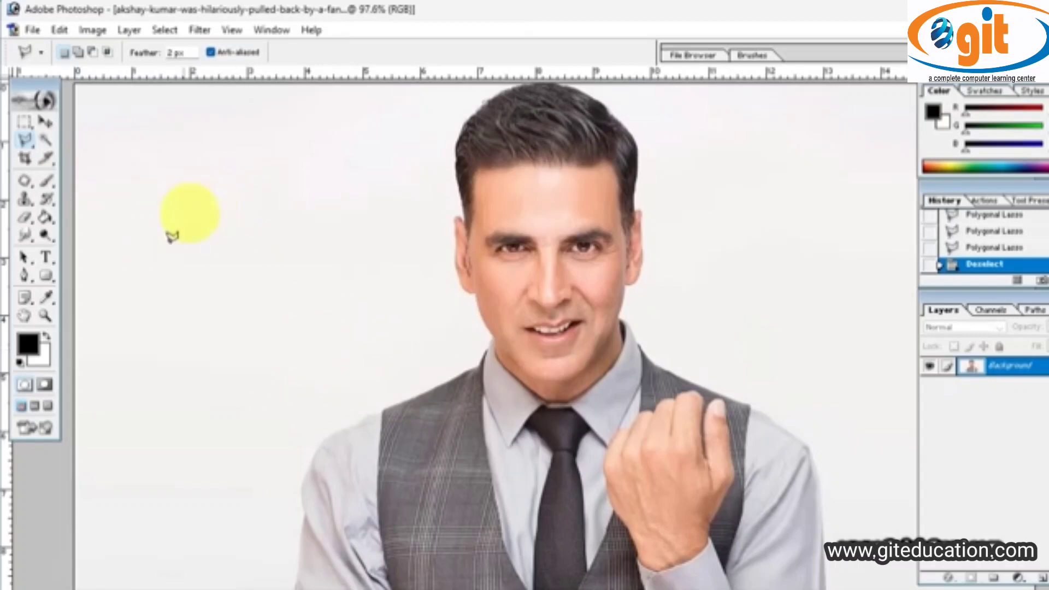
click(251, 366)
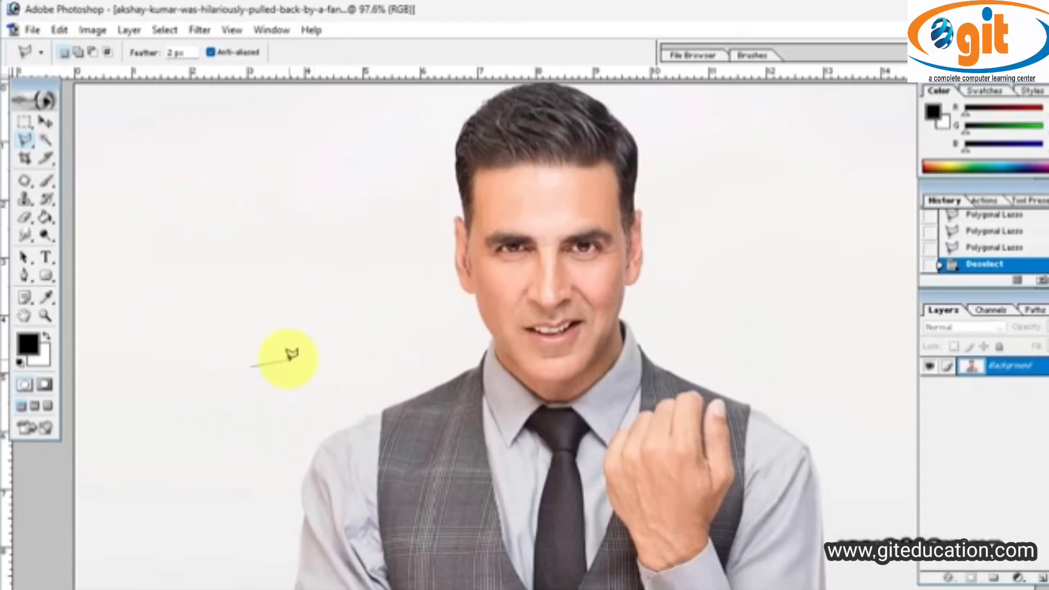
click(296, 356)
click(339, 336)
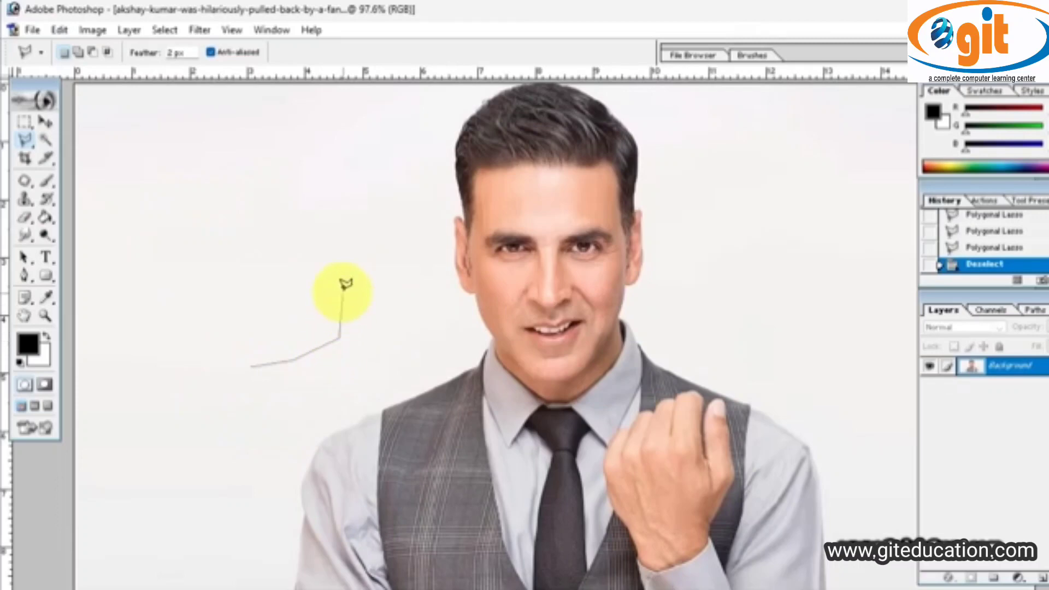
click(343, 288)
click(329, 270)
click(285, 270)
click(231, 262)
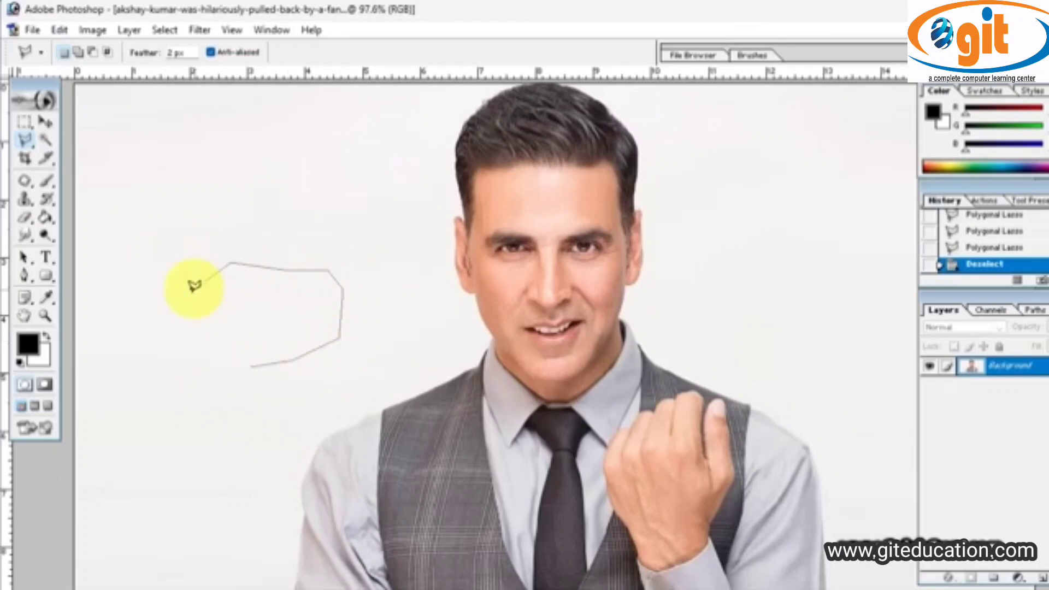
click(191, 292)
click(191, 336)
click(229, 369)
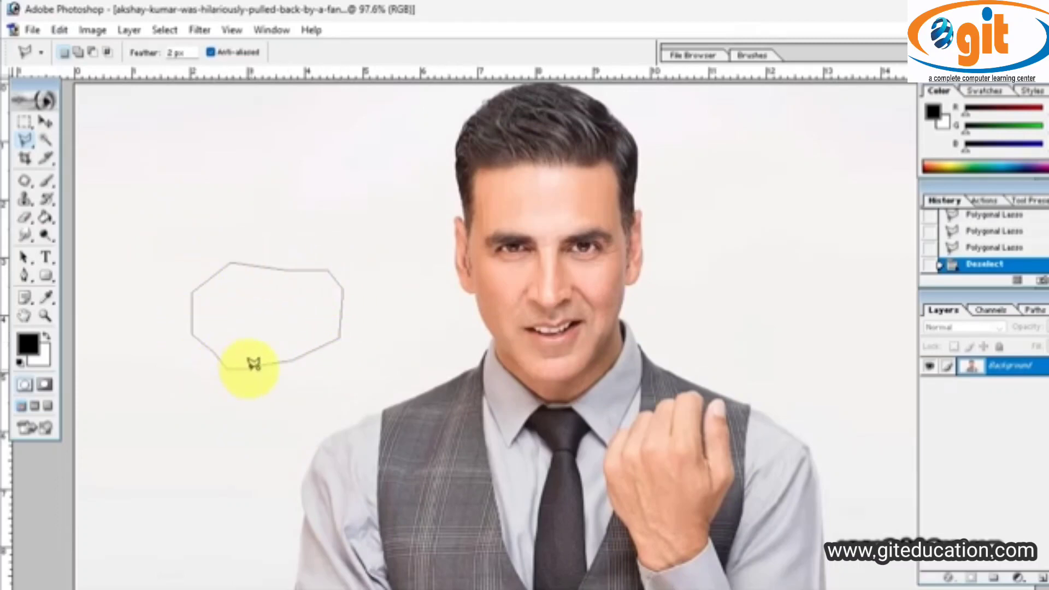
click(254, 364)
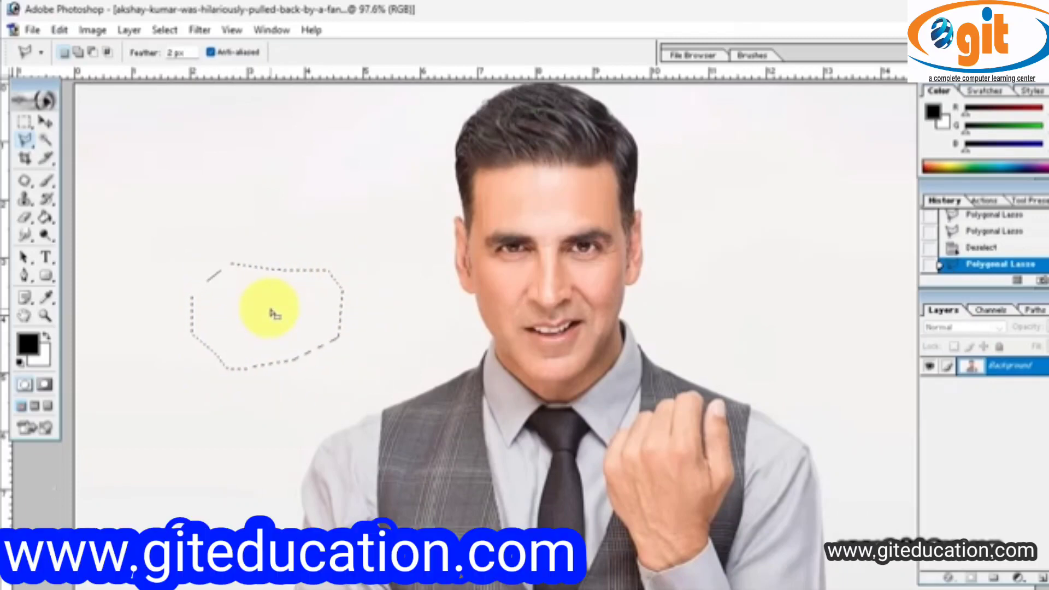
click(345, 340)
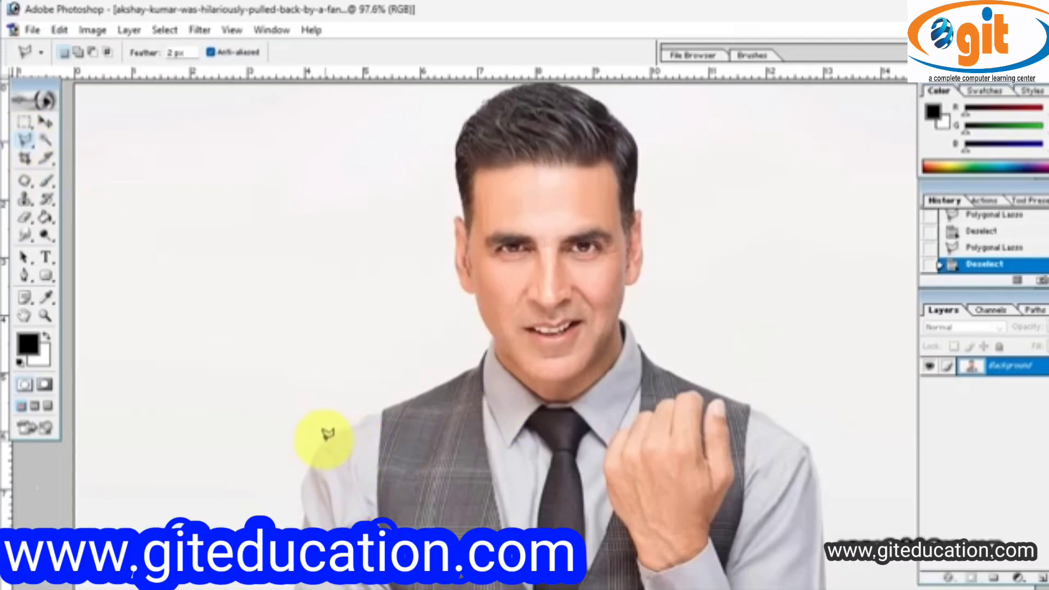
Step: Select the man's head and shoulders along their edges with the Polygonal Lasso tool, closing the outline straight across the chest
click(27, 141)
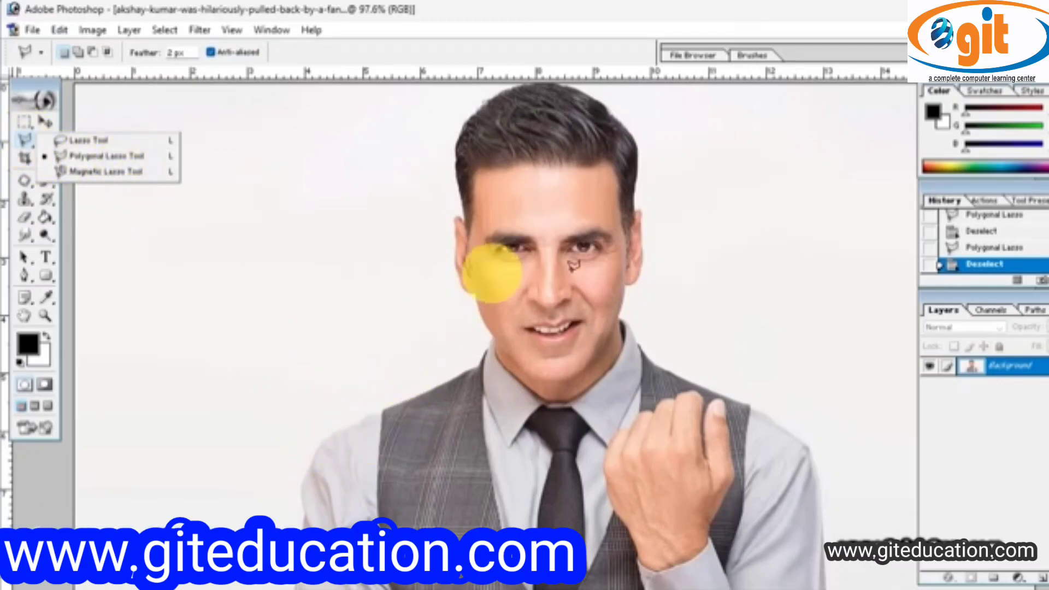
click(328, 440)
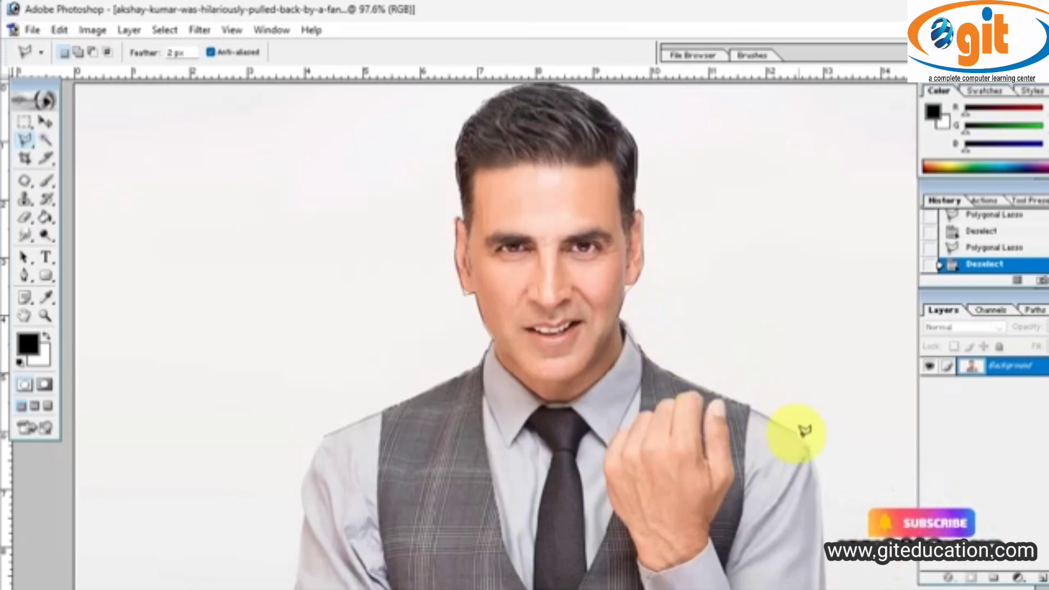
click(826, 493)
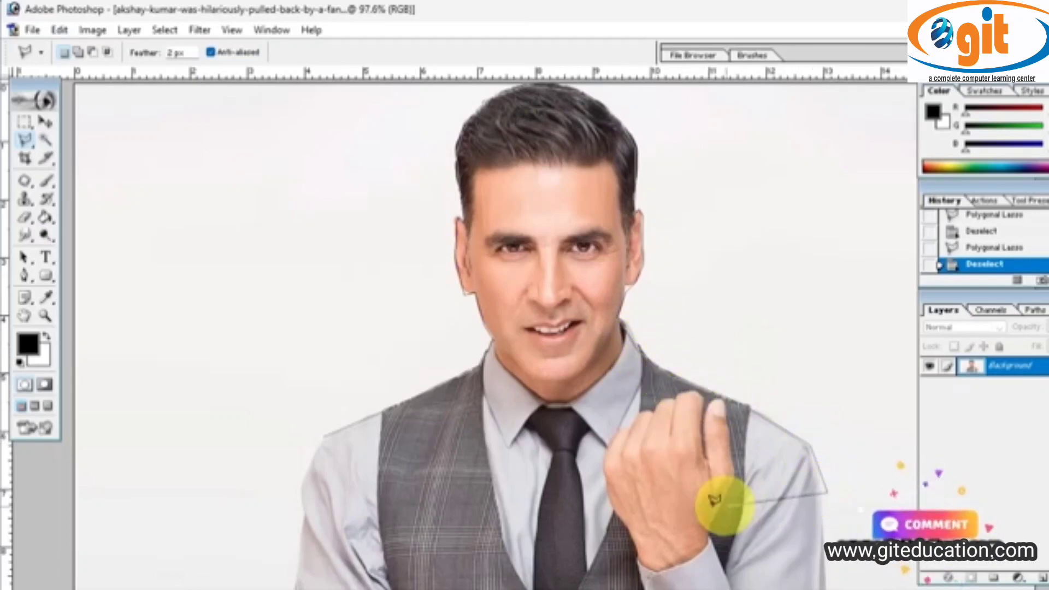
click(302, 504)
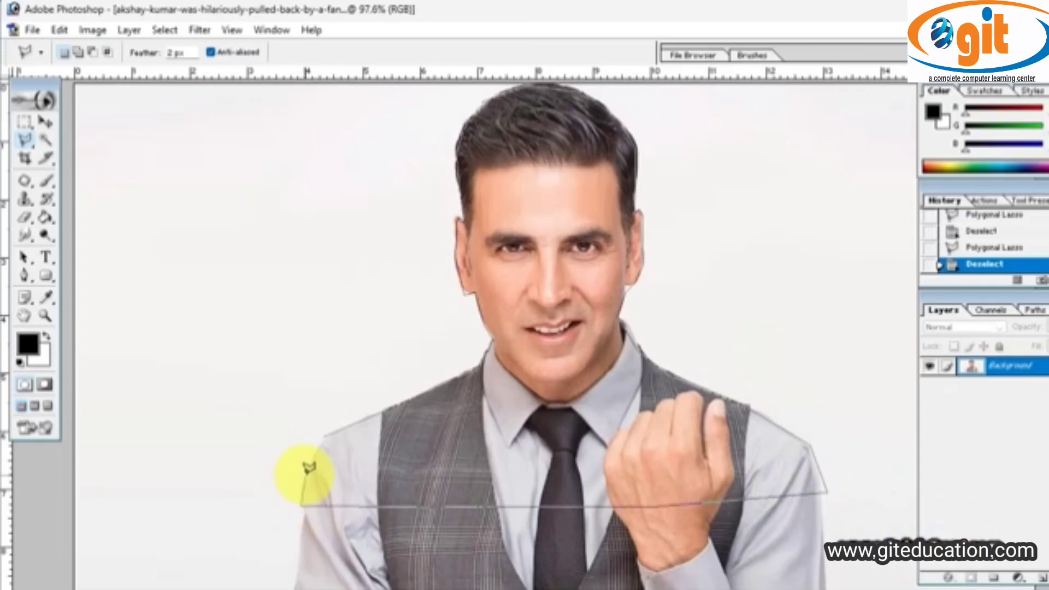
click(326, 429)
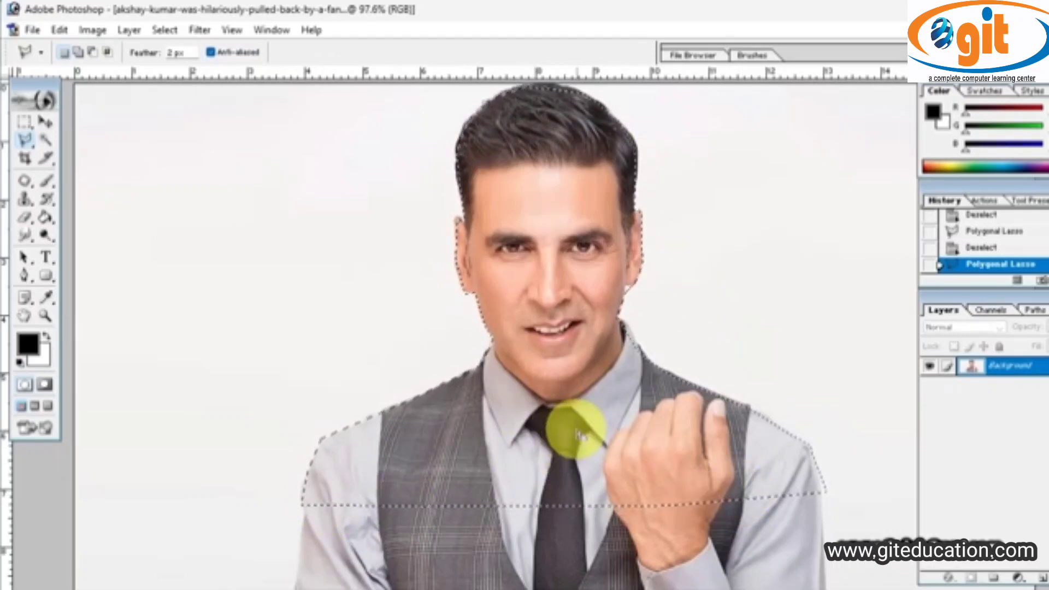
Step: Switch to the Magnetic Lasso tool and deselect the head-and-shoulders selection
mouse_move(25, 140)
mouse_down()
mouse_move(106, 171)
mouse_move(133, 165)
mouse_move(59, 143)
mouse_move(133, 157)
mouse_up()
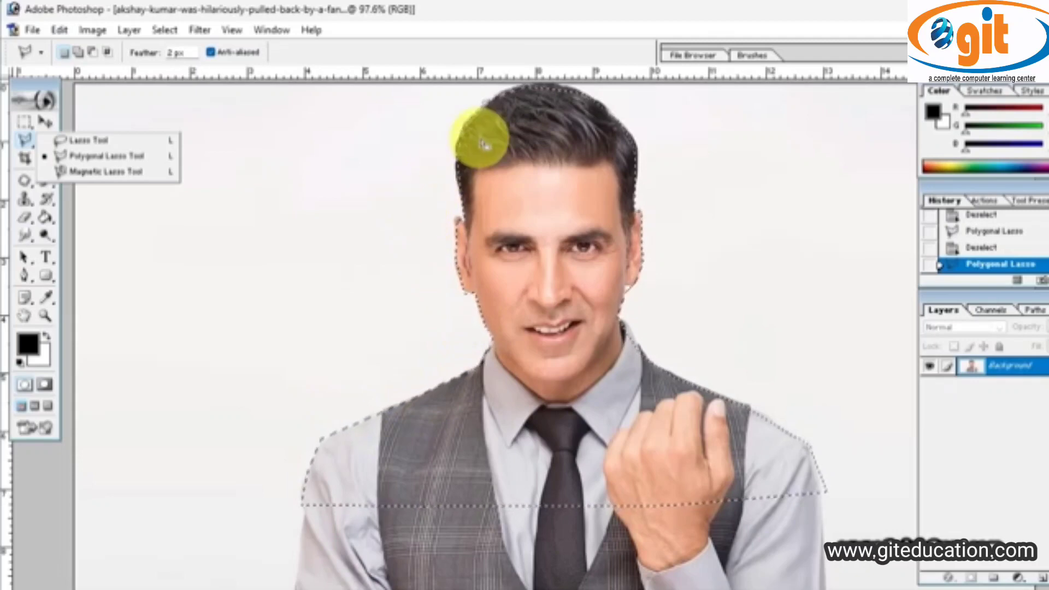
click(113, 173)
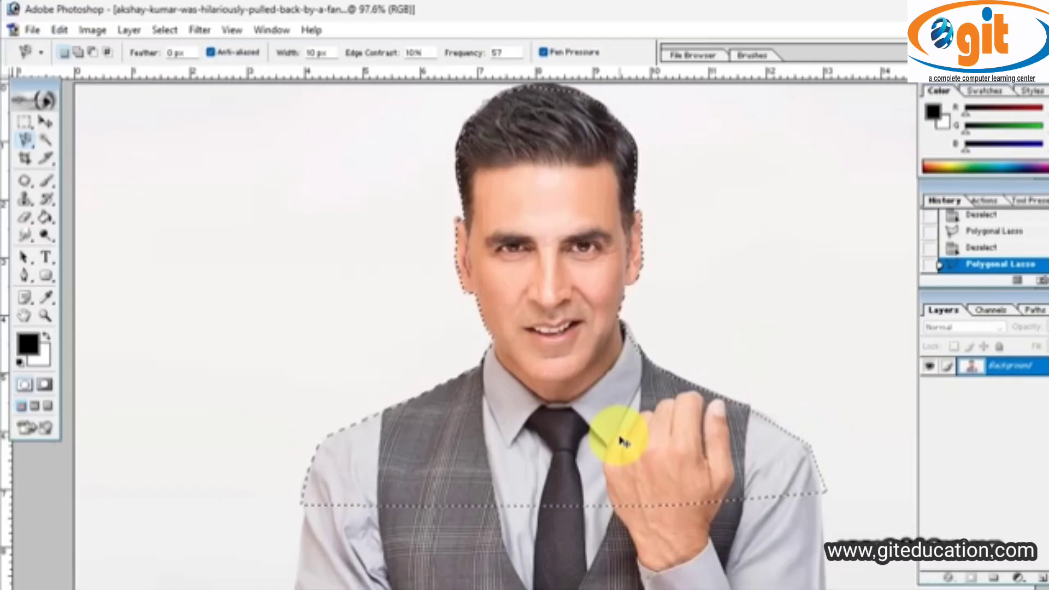
key(ctrl+d)
right_click(25, 140)
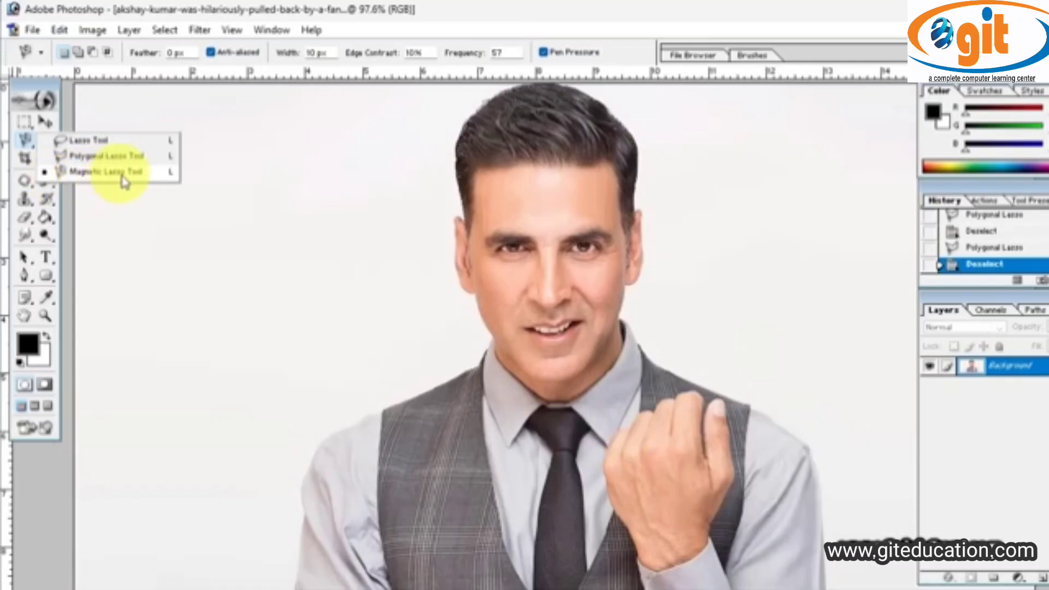
Step: Select the man's head, shoulders and arms along their edges with the Magnetic Lasso tool, closing the outline across the photo's lower part
click(318, 448)
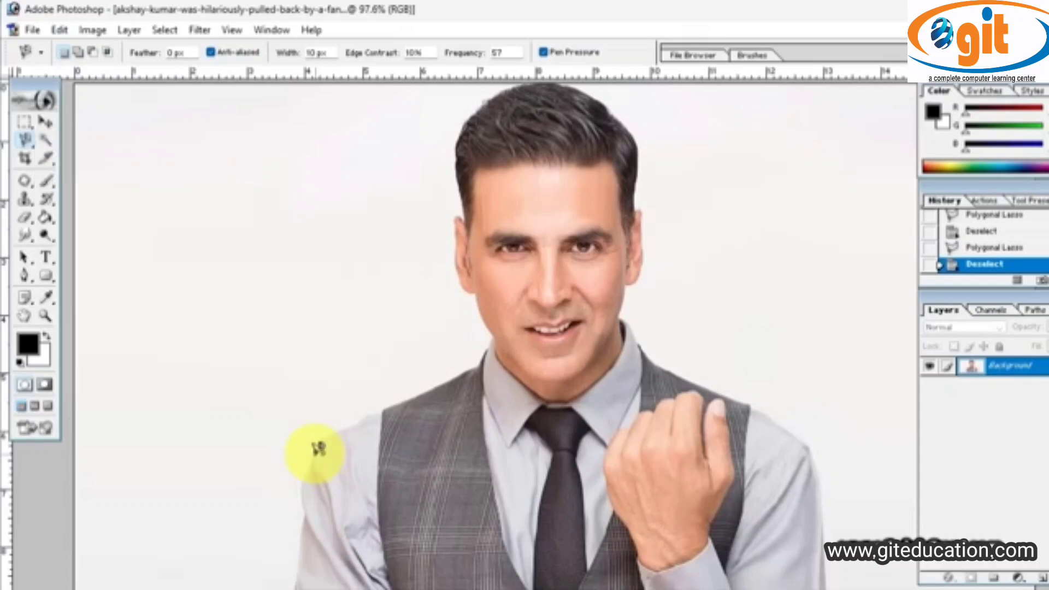
click(316, 453)
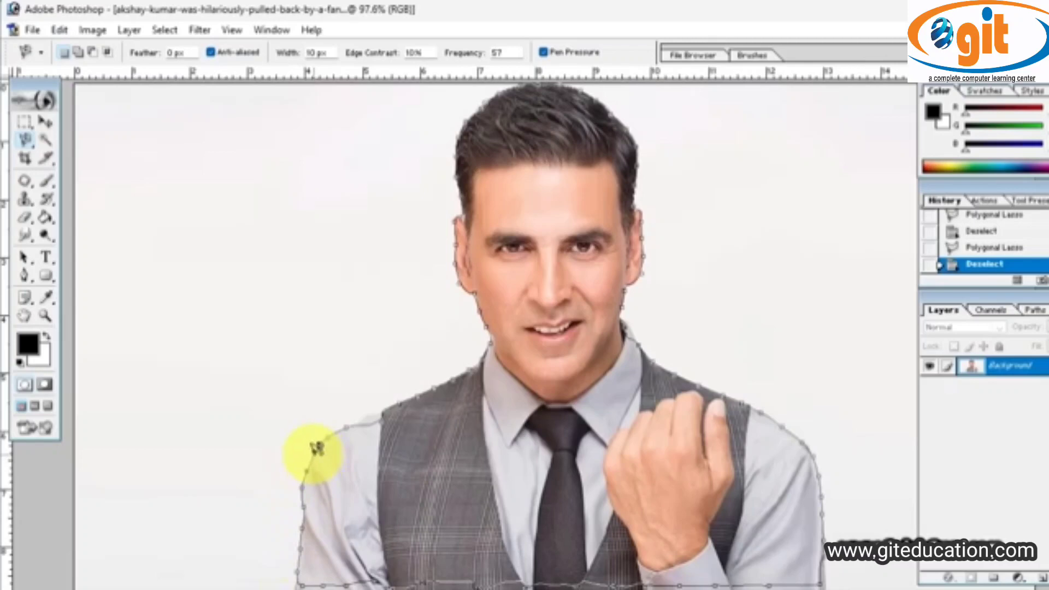
click(314, 454)
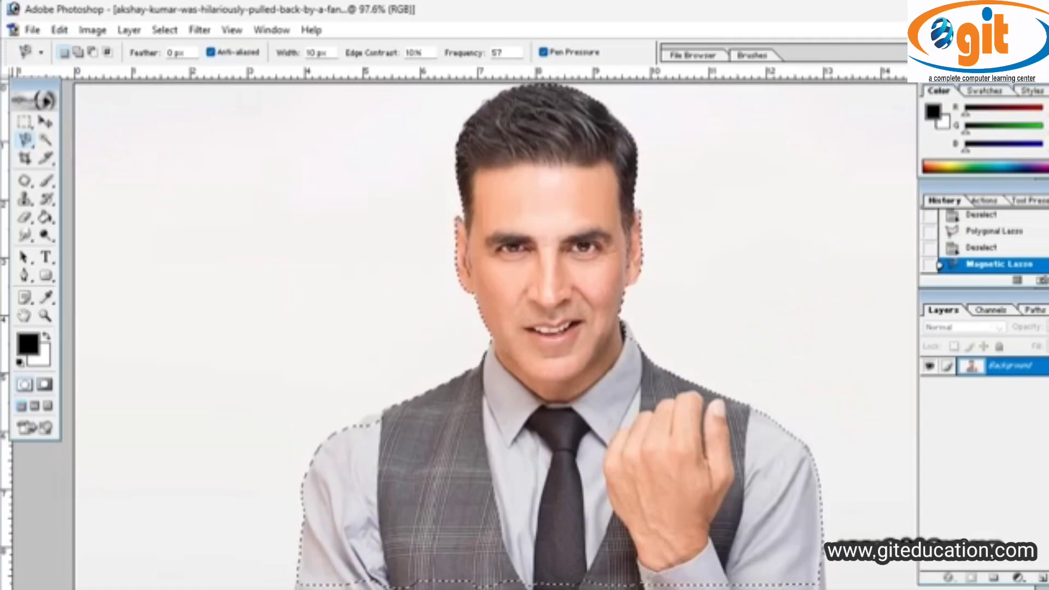
Step: Restore the photo to a floating window and open the image BlogsArtboard-1-copy-9 from the Student photo folder
click(1034, 30)
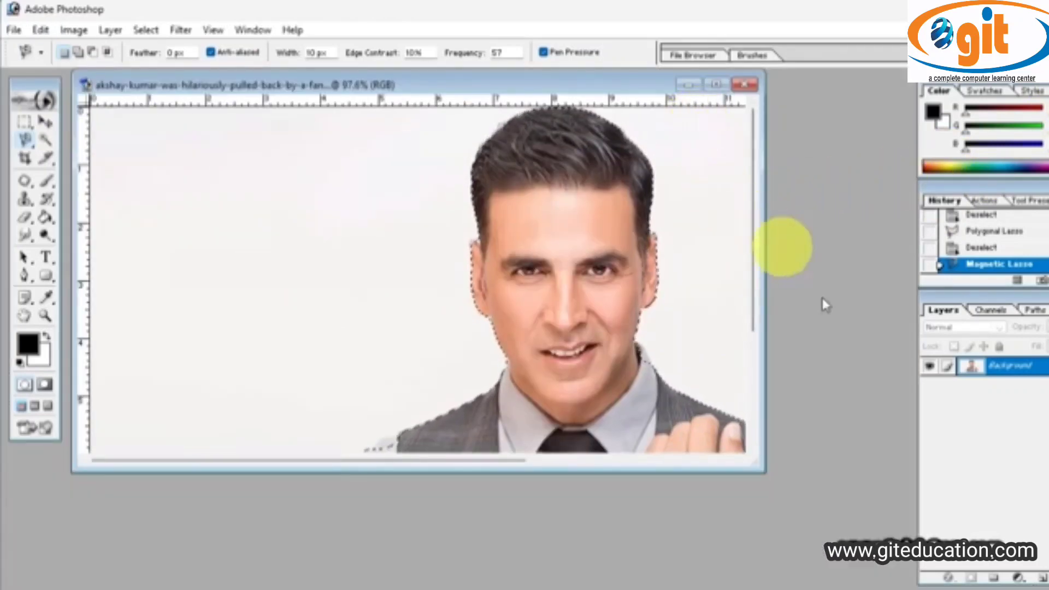
double_click(829, 310)
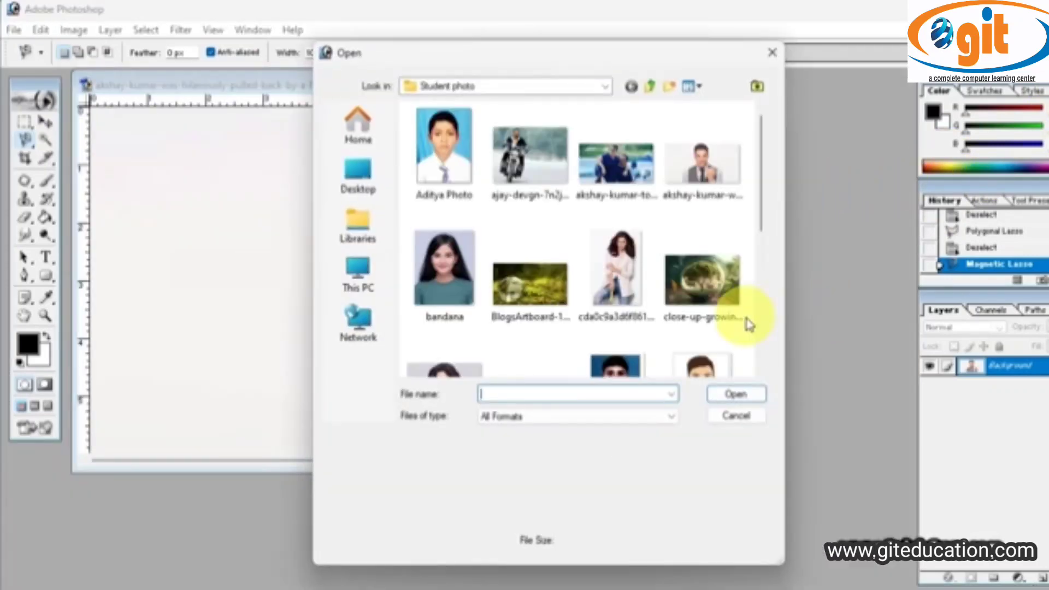
click(524, 281)
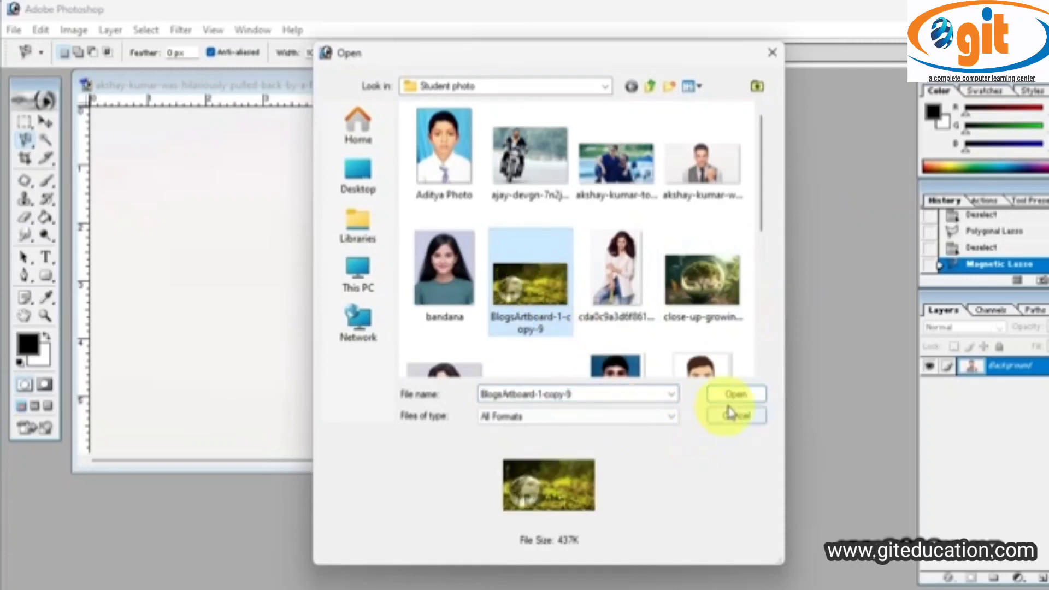
click(732, 395)
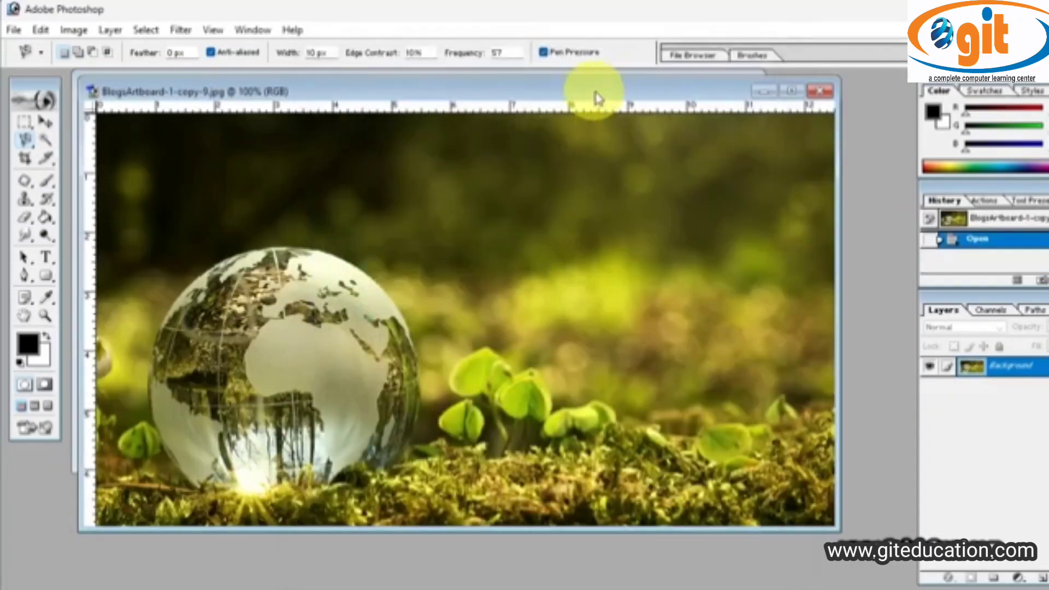
Step: Copy the selected man into the BlogsArtboard-1-copy-9 image with the Move tool, placing him beside the glass globe
drag(597, 99, 579, 116)
click(566, 90)
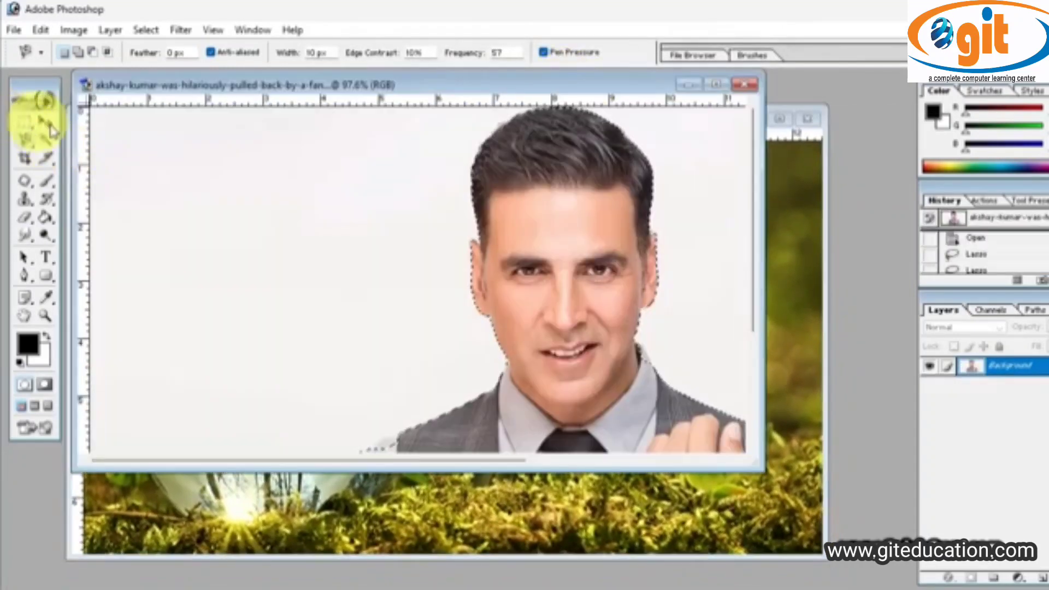
click(46, 123)
drag(593, 347, 651, 382)
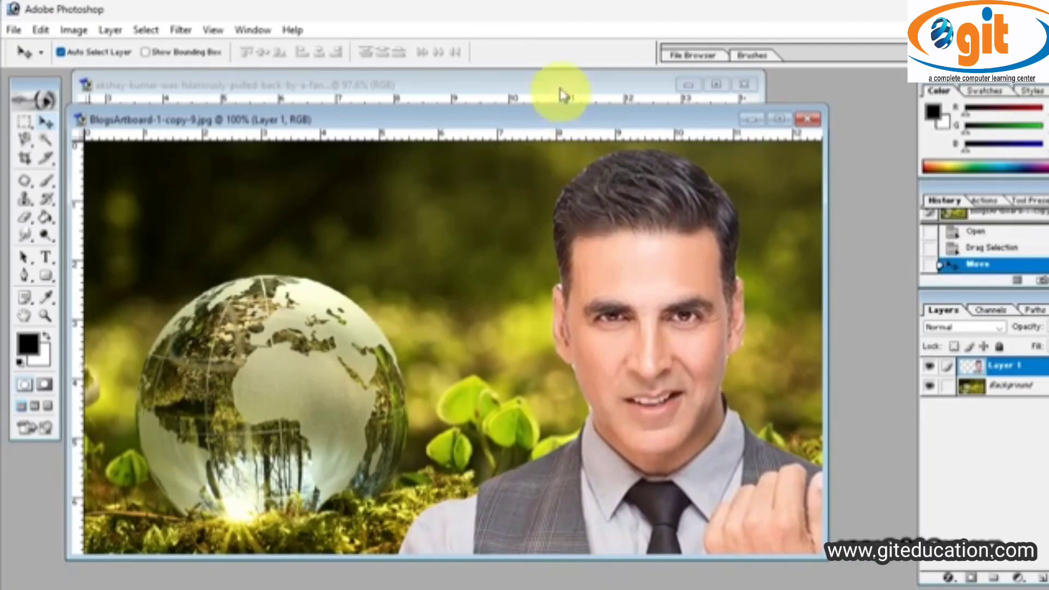
Step: Return to the man's photo, maximize its window, switch back to the Magnetic Lasso tool and deselect the man
click(533, 87)
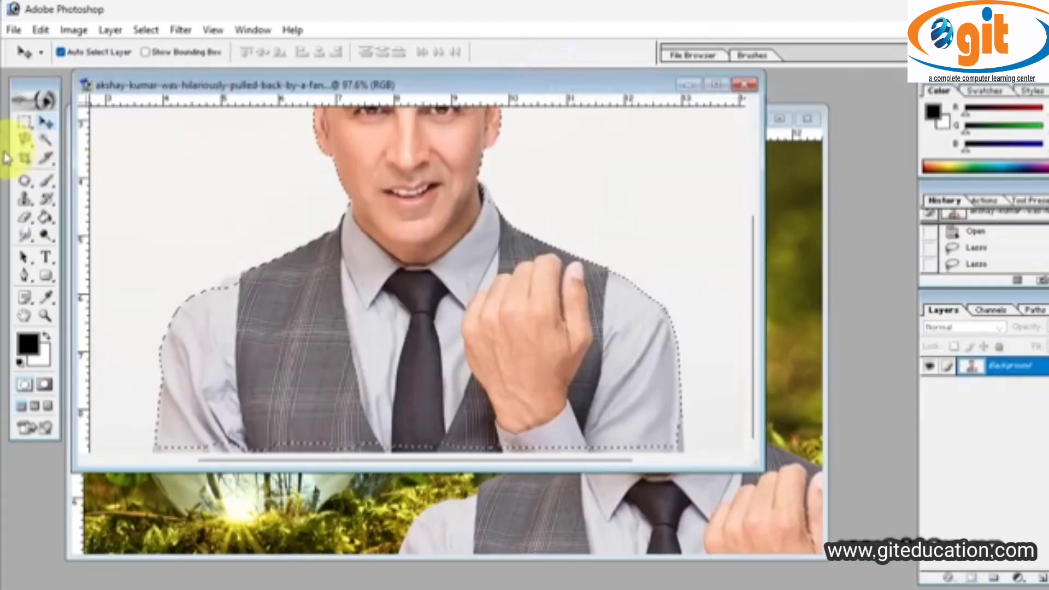
mouse_move(24, 139)
mouse_down()
mouse_move(41, 164)
mouse_move(92, 181)
mouse_up()
scroll(487, 286, up, 1)
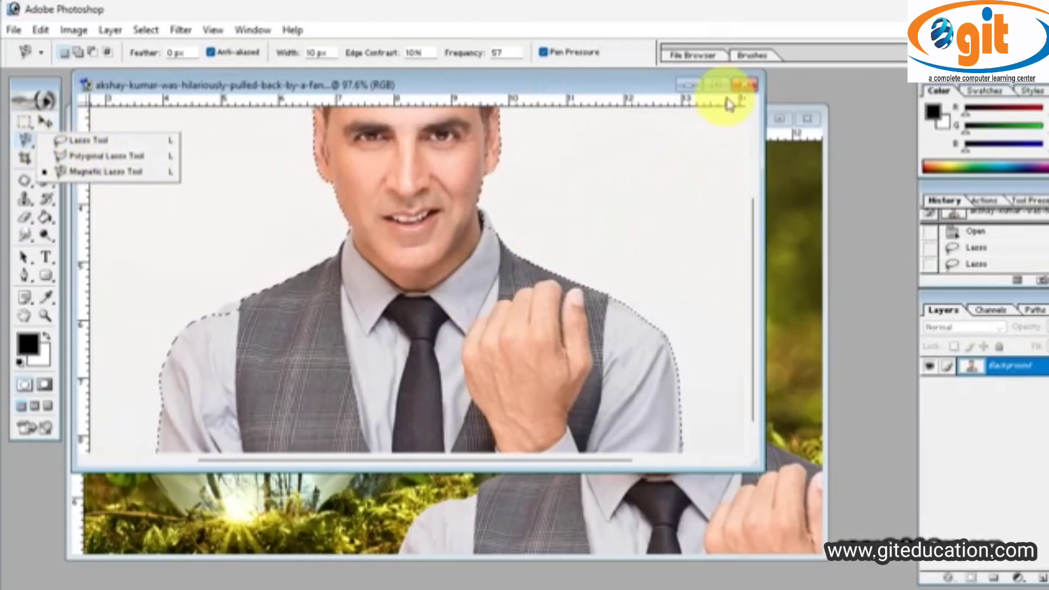
click(716, 84)
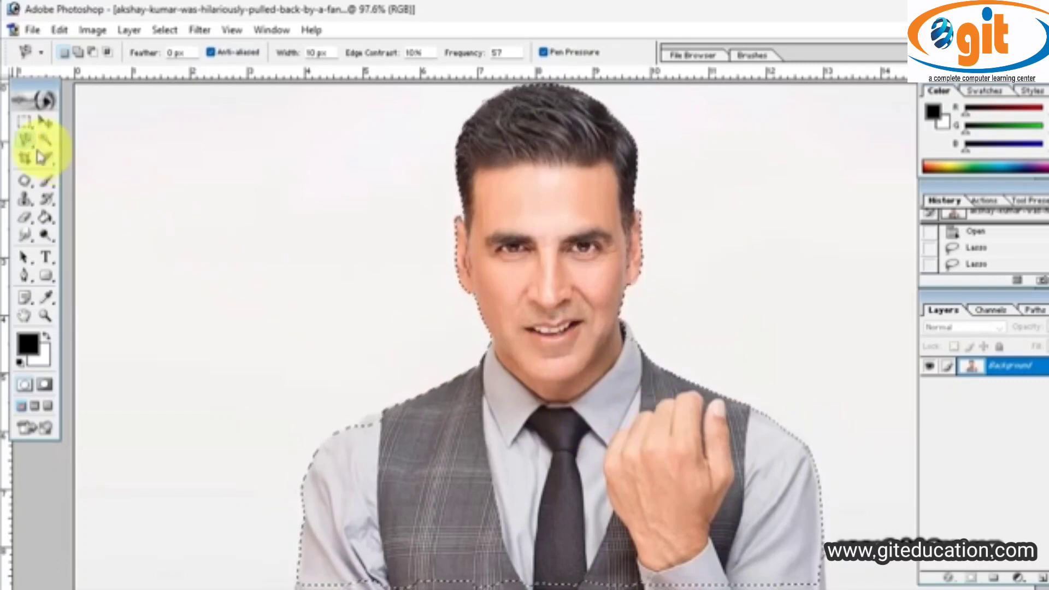
click(24, 140)
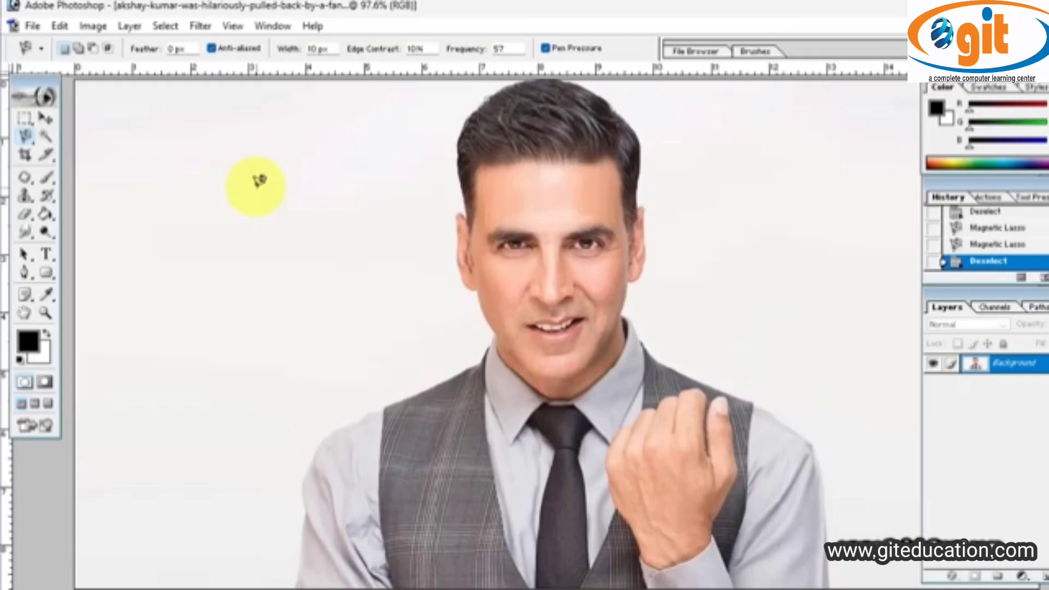
Step: Draw three separate freehand loops with the Lasso tool on the blank background beside the man, each replacing the previous selection
click(27, 120)
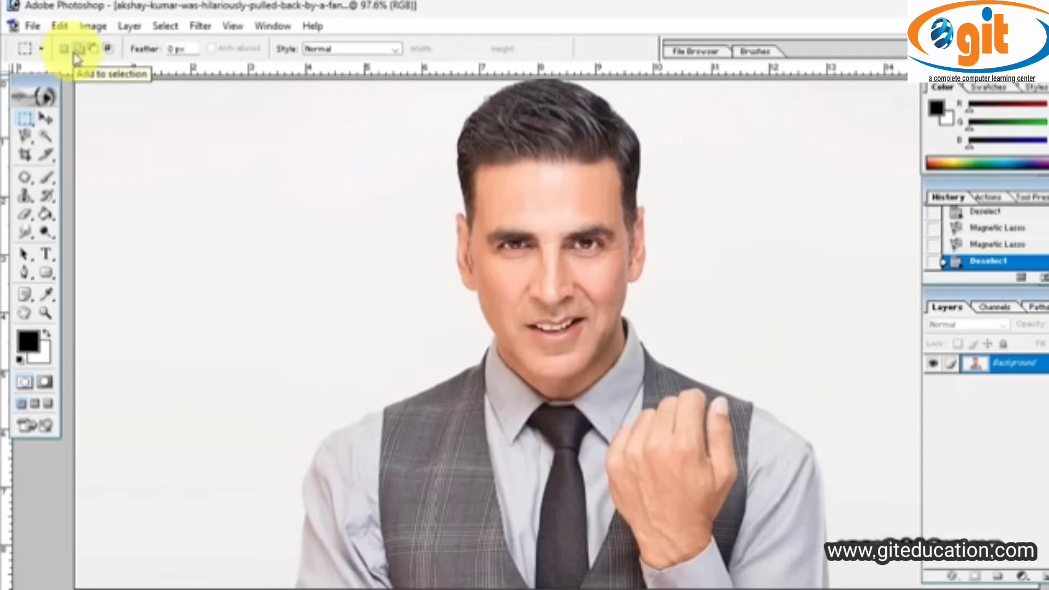
click(26, 139)
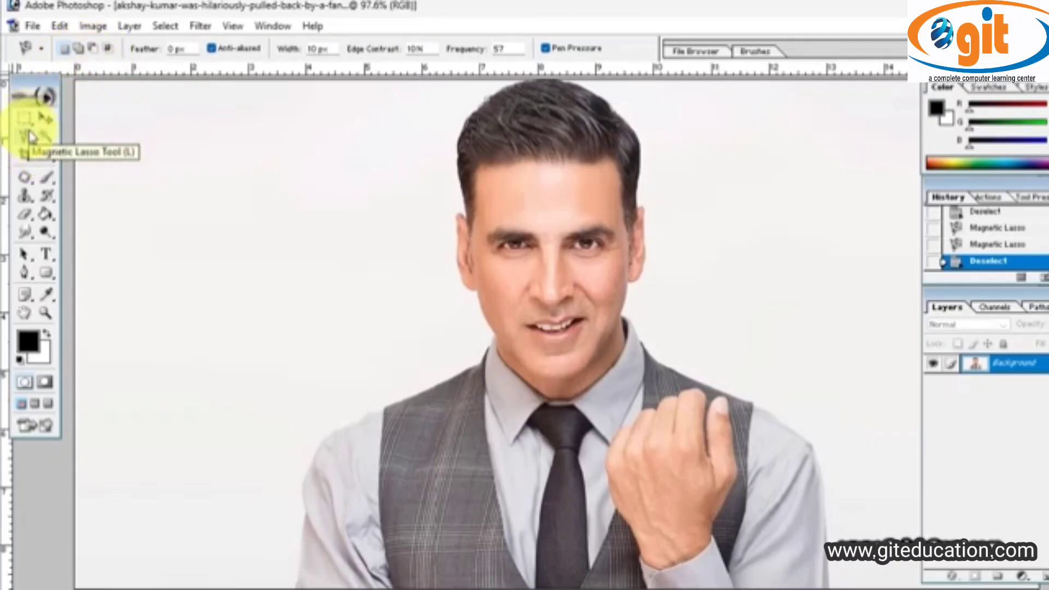
drag(30, 137, 85, 137)
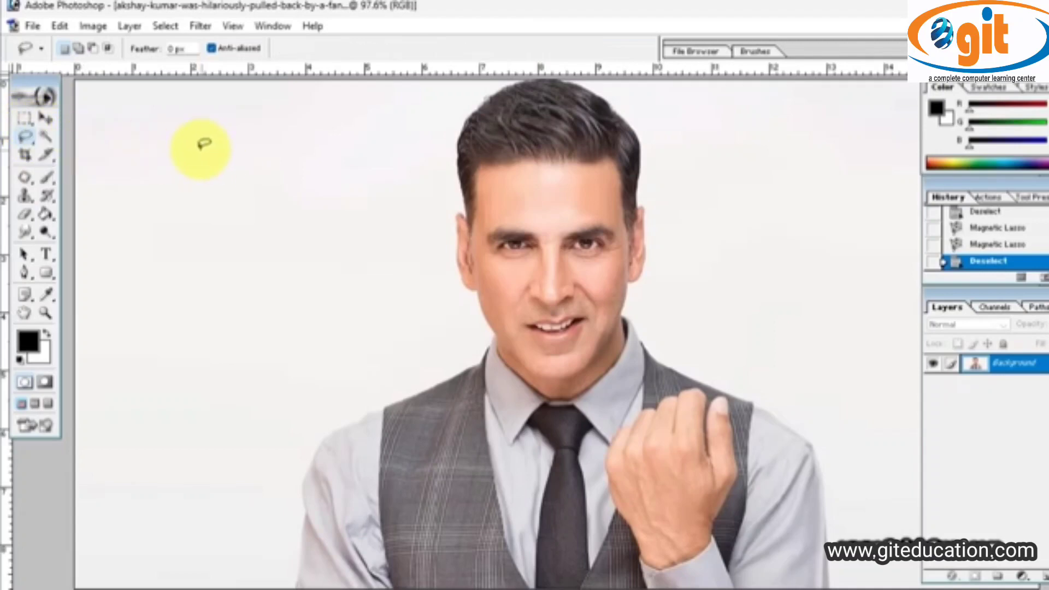
mouse_move(198, 140)
mouse_down()
mouse_move(162, 159)
mouse_move(146, 207)
mouse_move(164, 238)
mouse_move(295, 226)
mouse_move(249, 137)
mouse_move(178, 149)
mouse_up()
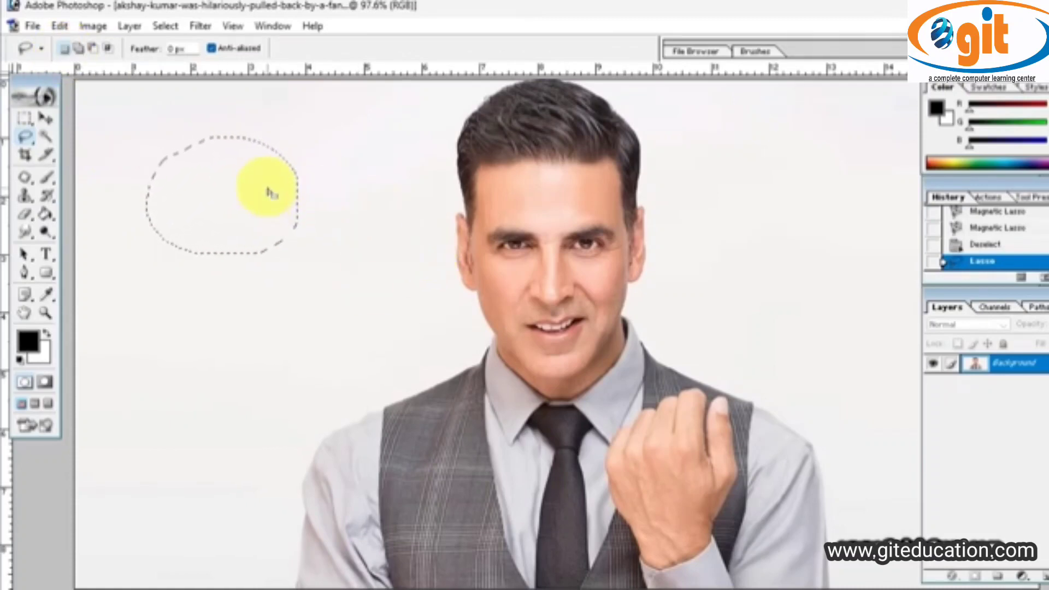
mouse_move(339, 212)
mouse_down()
mouse_move(324, 233)
mouse_move(336, 340)
mouse_move(415, 278)
mouse_move(337, 212)
mouse_up()
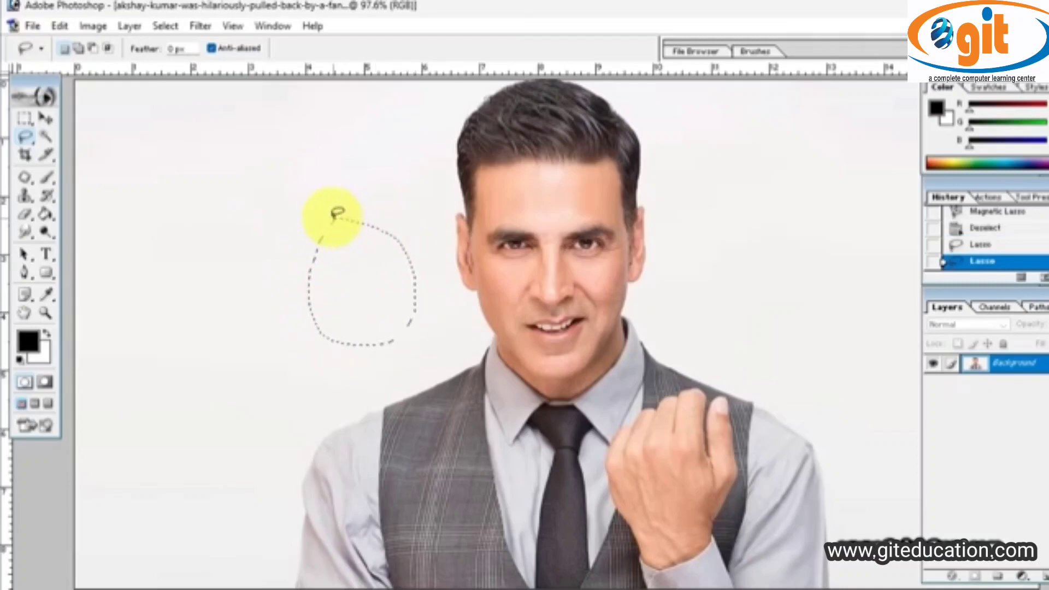
mouse_move(230, 183)
mouse_down()
mouse_move(151, 278)
mouse_move(323, 253)
mouse_move(223, 185)
mouse_up()
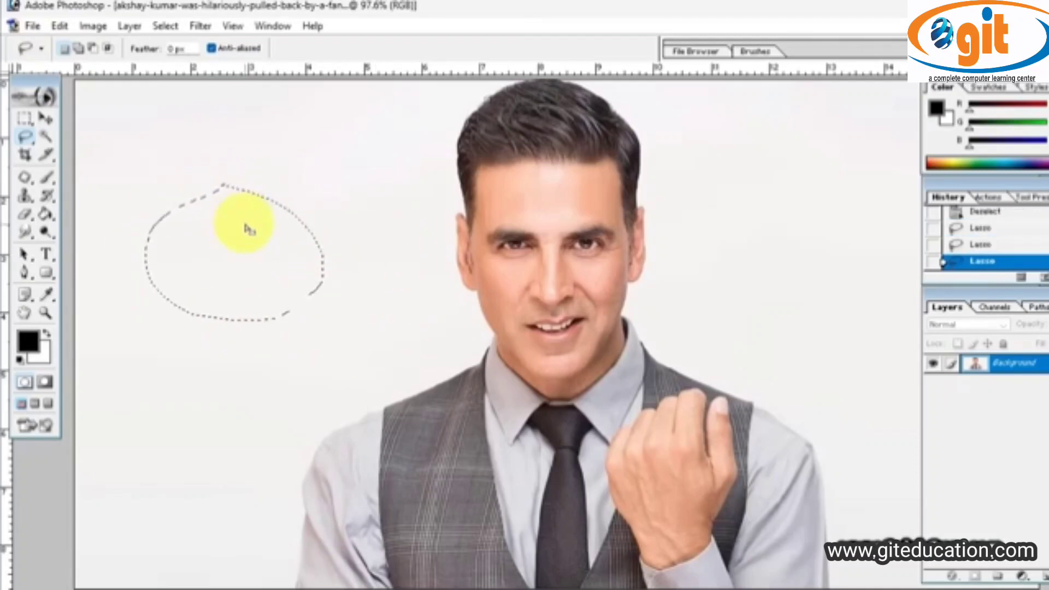
Step: Add an overlapping freehand loop to the existing background selection using the Lasso tool's Add to selection mode
click(79, 50)
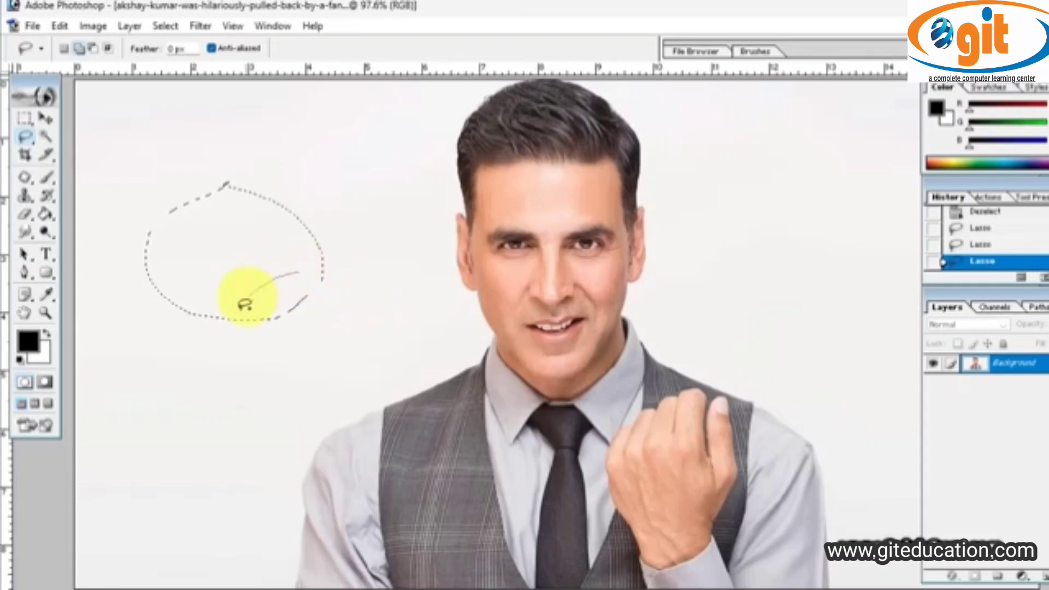
mouse_move(245, 305)
mouse_down()
mouse_move(347, 385)
mouse_move(410, 322)
mouse_move(359, 247)
mouse_move(225, 274)
mouse_up()
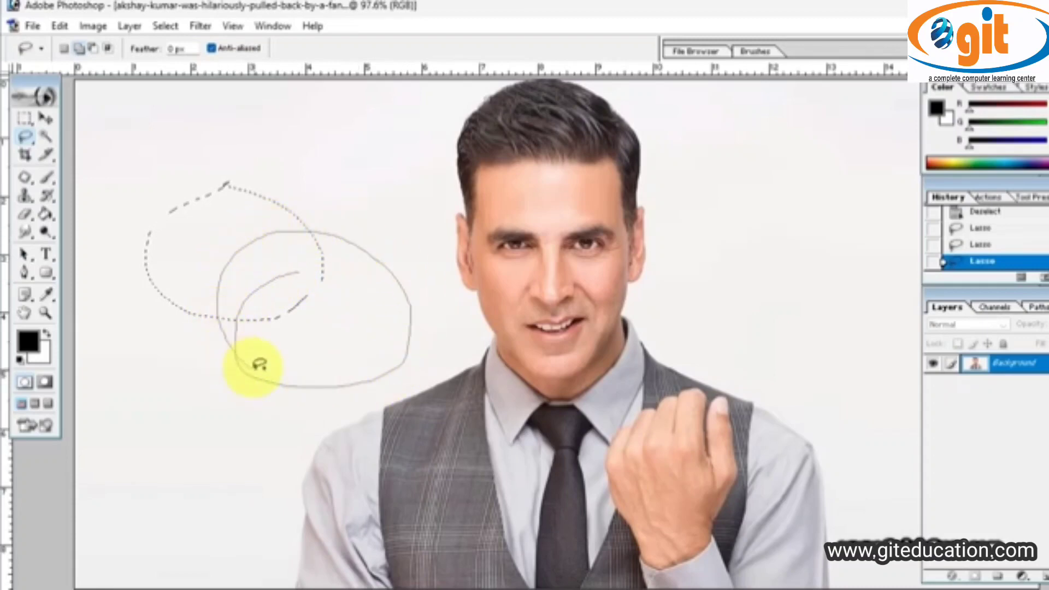
drag(259, 364, 259, 364)
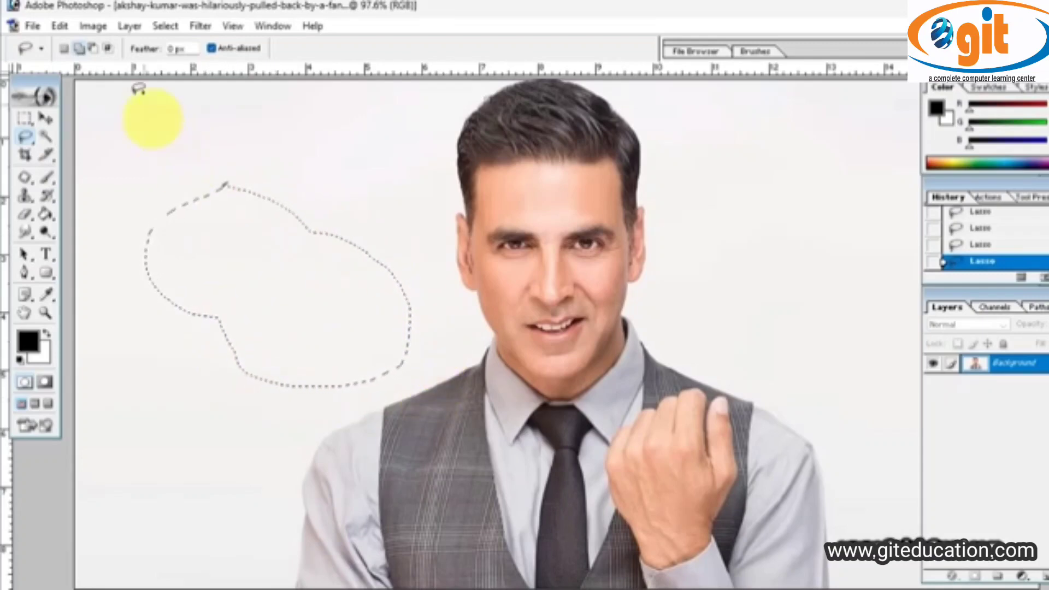
Step: Subtract a freehand area from the merged selection's side nearest the man with the Lasso tool, and deselect the remainder
click(94, 50)
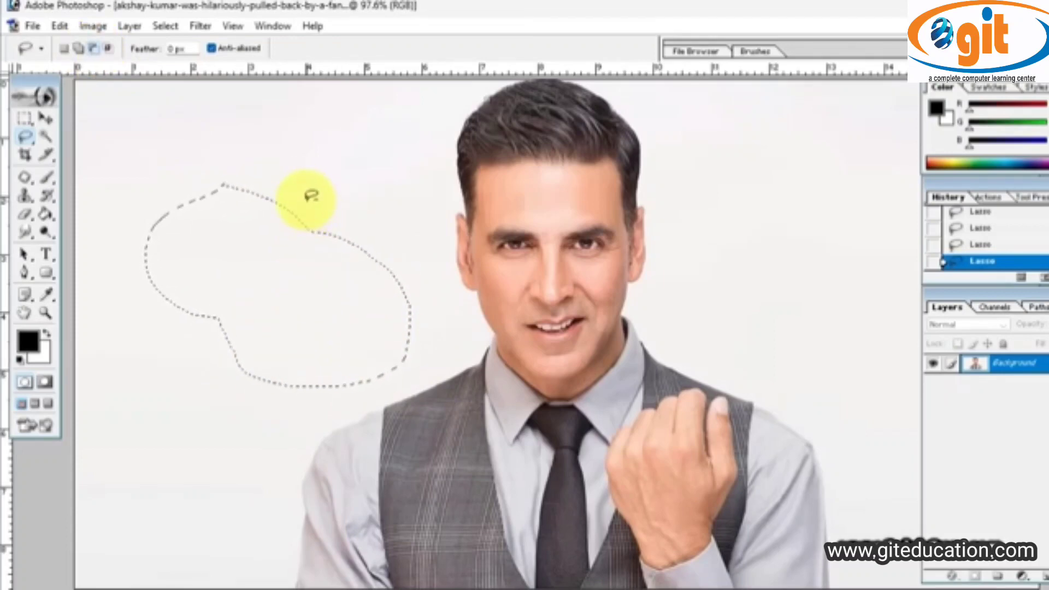
click(94, 50)
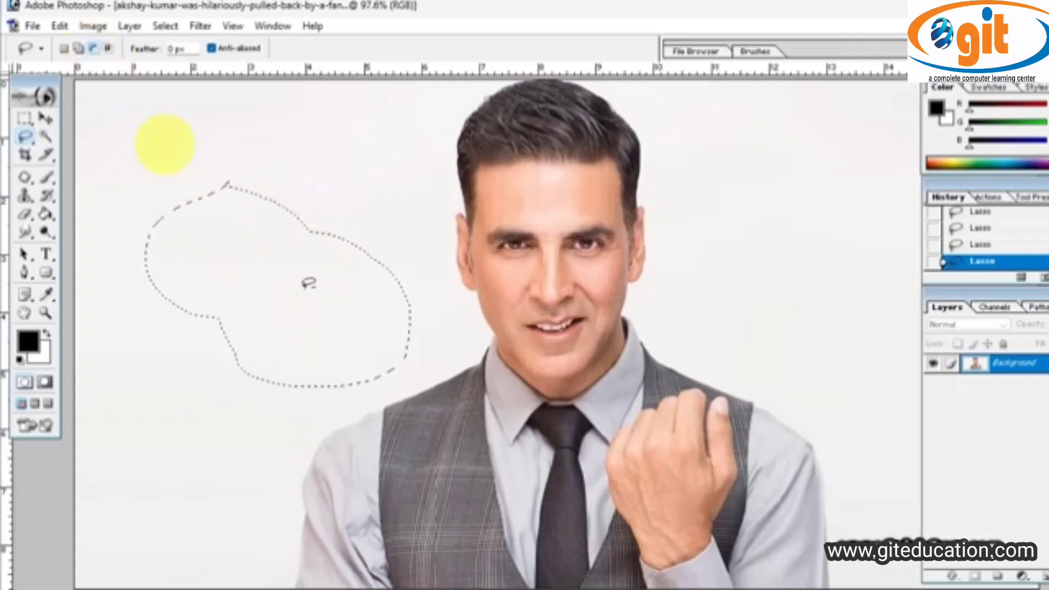
mouse_move(349, 381)
mouse_down()
mouse_move(430, 369)
mouse_move(444, 313)
mouse_move(397, 221)
mouse_move(343, 200)
mouse_up()
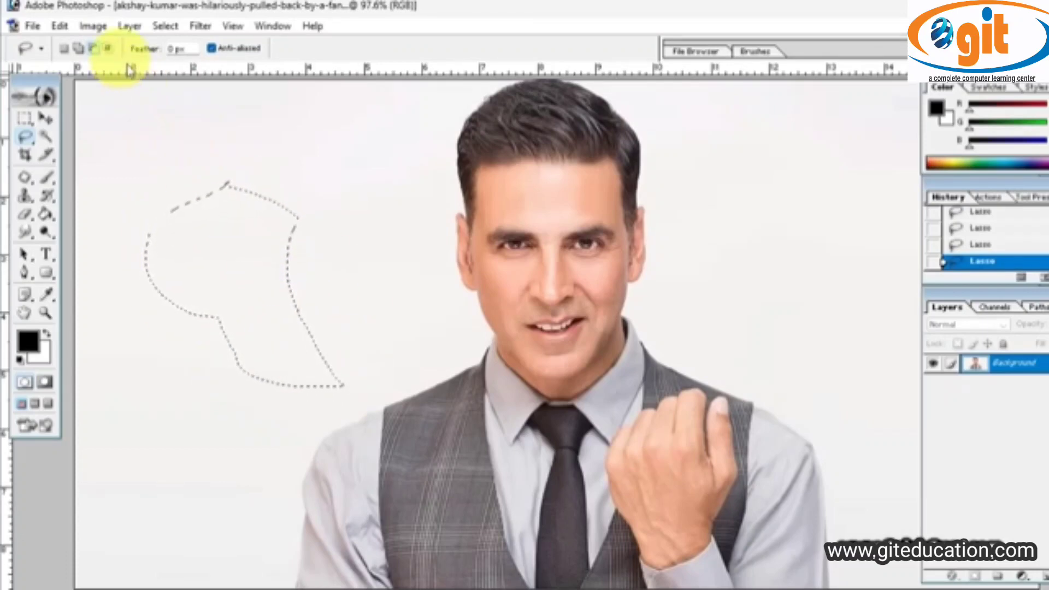
click(294, 187)
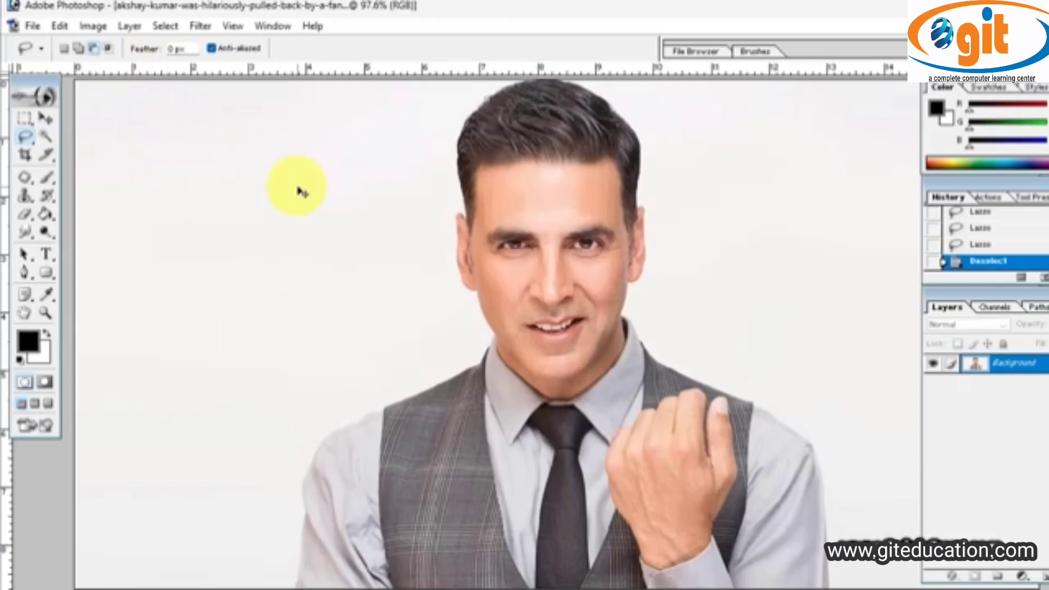
Step: Draw two overlapping Lasso loops on the blank background in Intersect with selection mode, and deselect their shared area
click(109, 49)
mouse_move(217, 171)
mouse_down()
mouse_move(124, 203)
mouse_move(157, 307)
mouse_up()
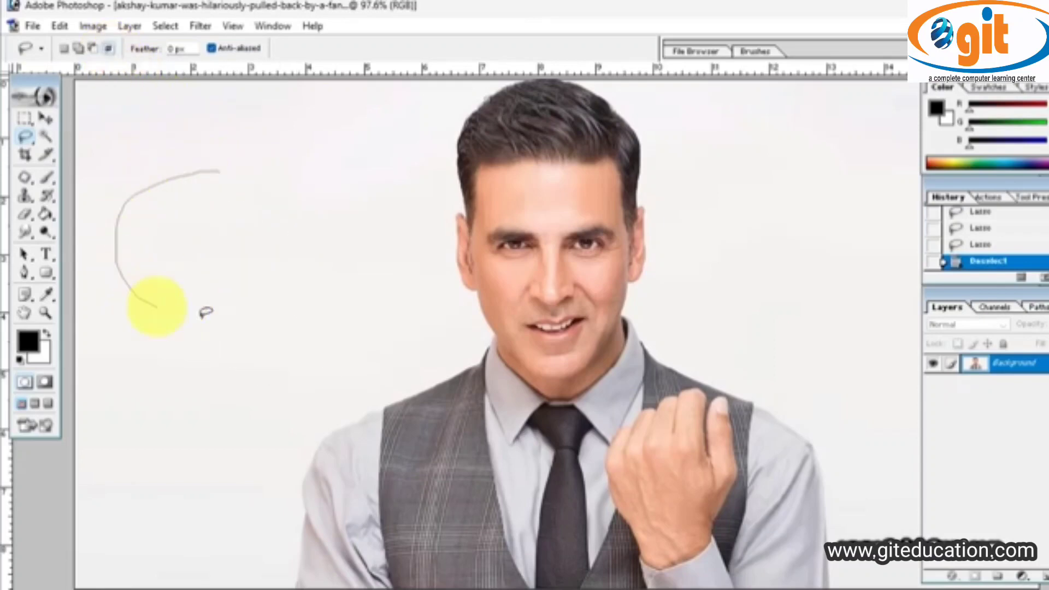
mouse_move(279, 202)
mouse_down()
mouse_move(239, 178)
mouse_move(194, 176)
mouse_up()
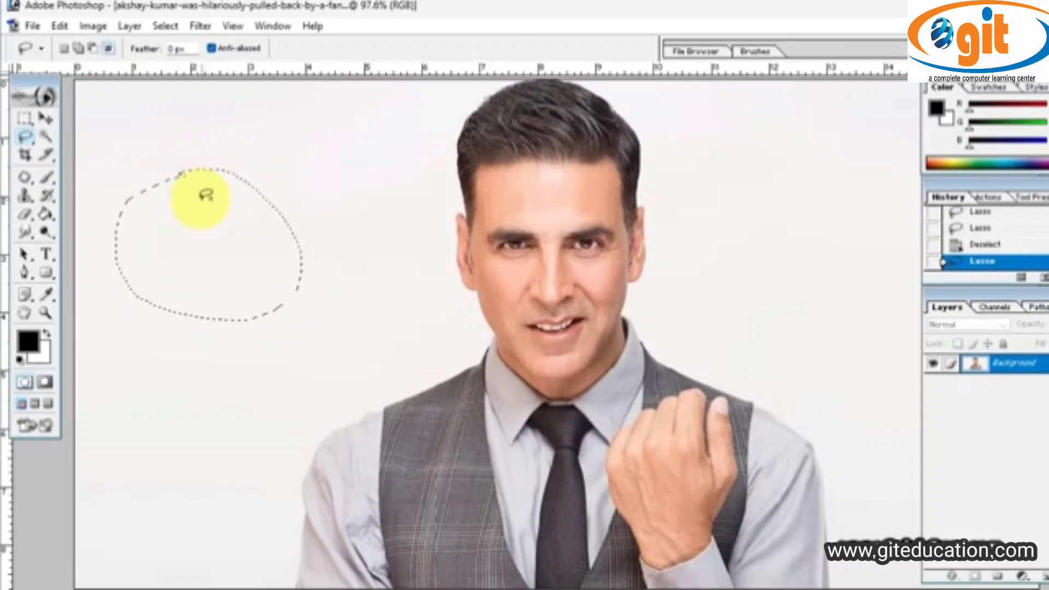
mouse_move(151, 313)
mouse_down()
mouse_move(205, 383)
mouse_move(348, 388)
mouse_move(349, 254)
mouse_up()
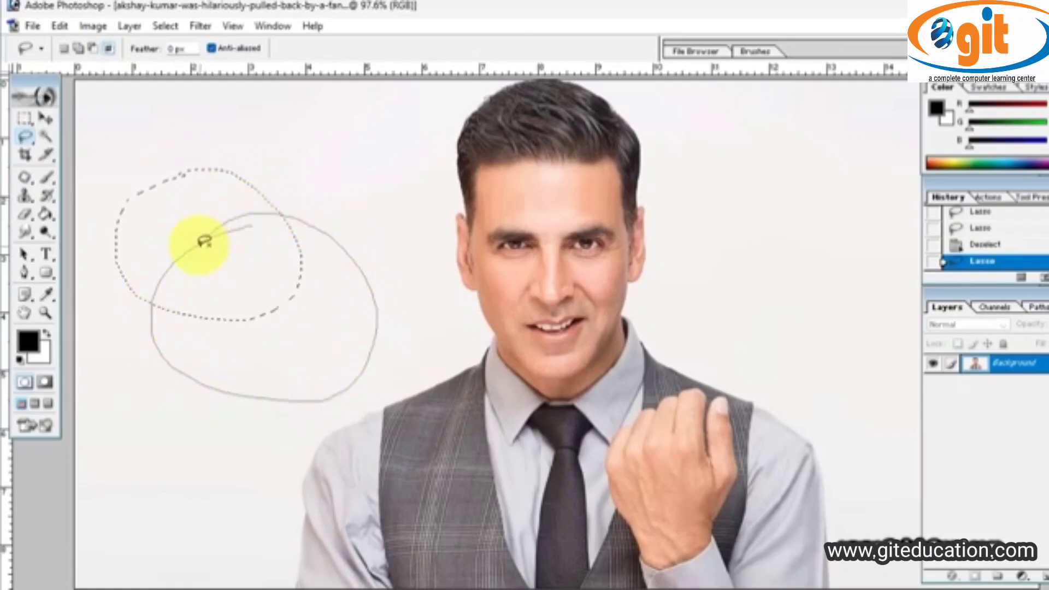
drag(205, 241, 220, 243)
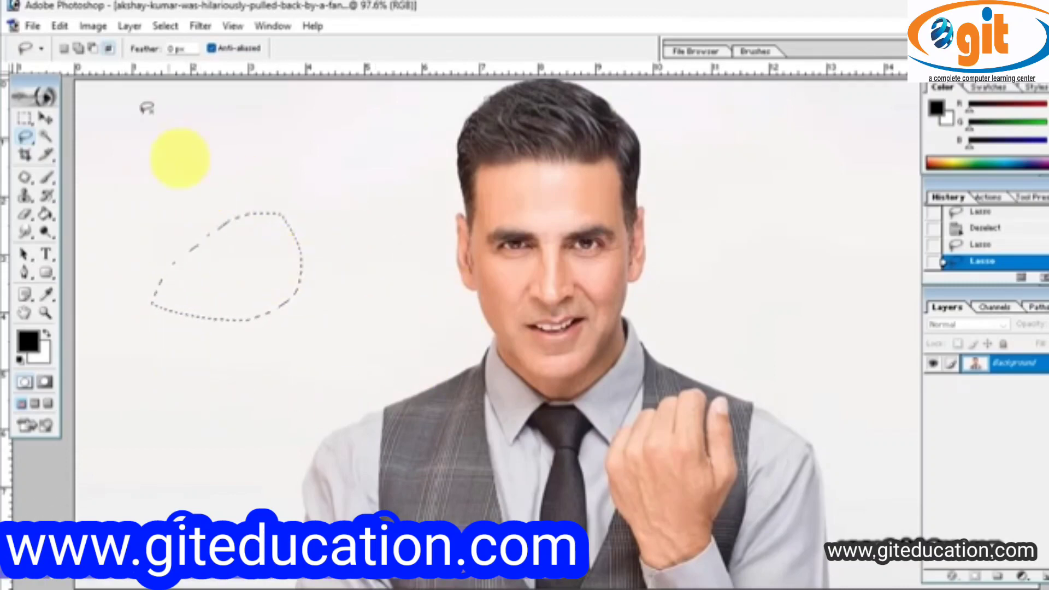
click(93, 48)
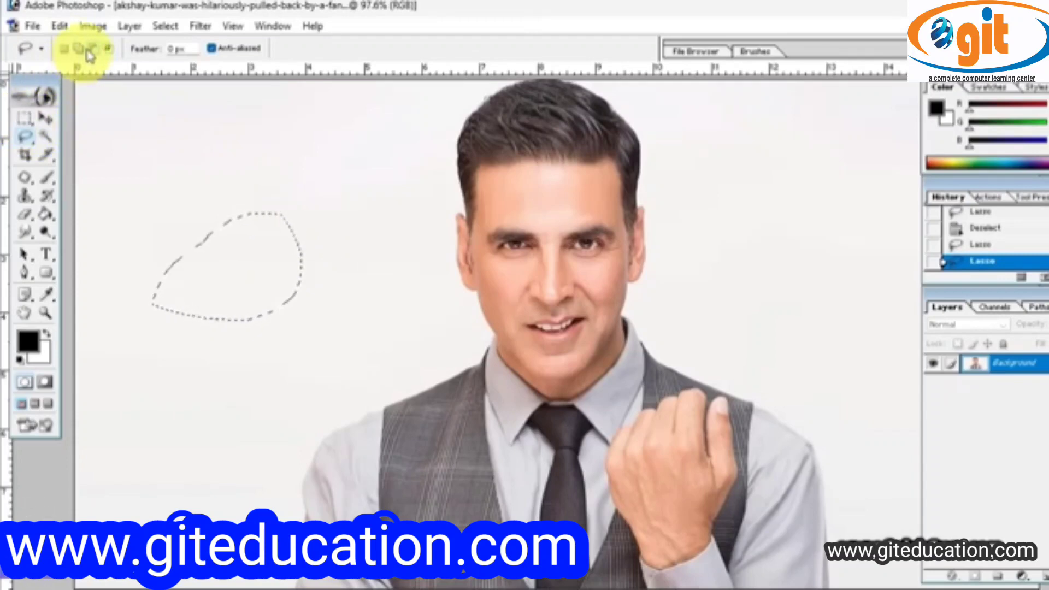
key(ctrl+d)
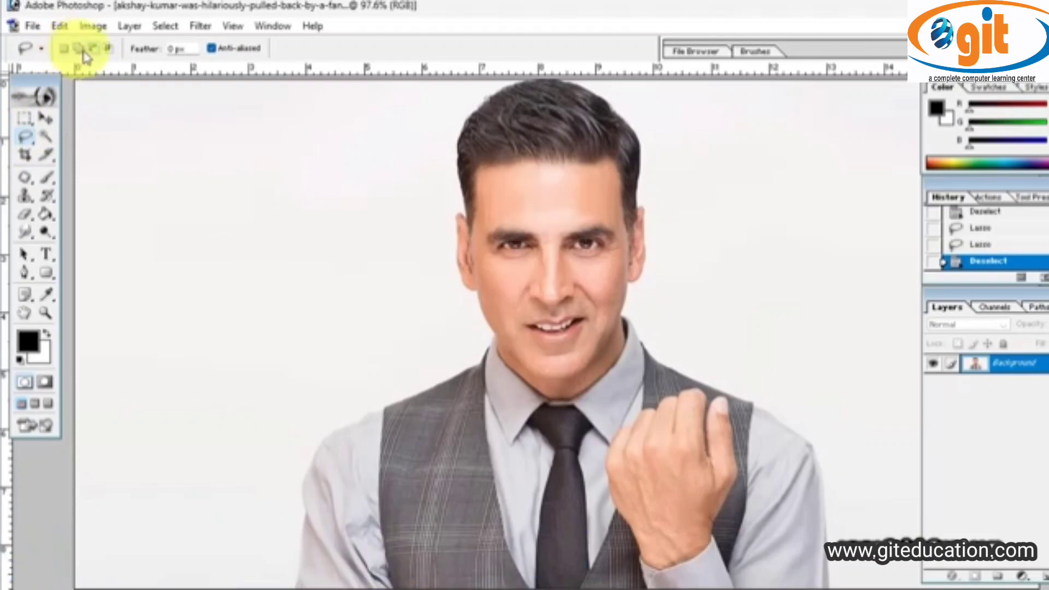
Step: Switch to the Rectangular Marquee tool and close both open images without saving changes
click(24, 118)
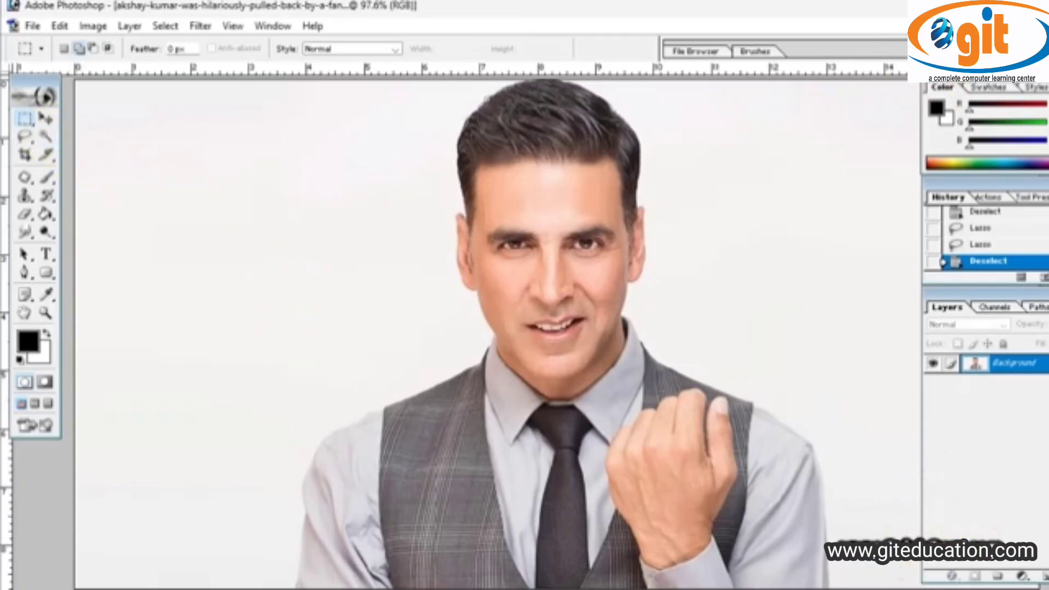
click(1040, 26)
click(553, 246)
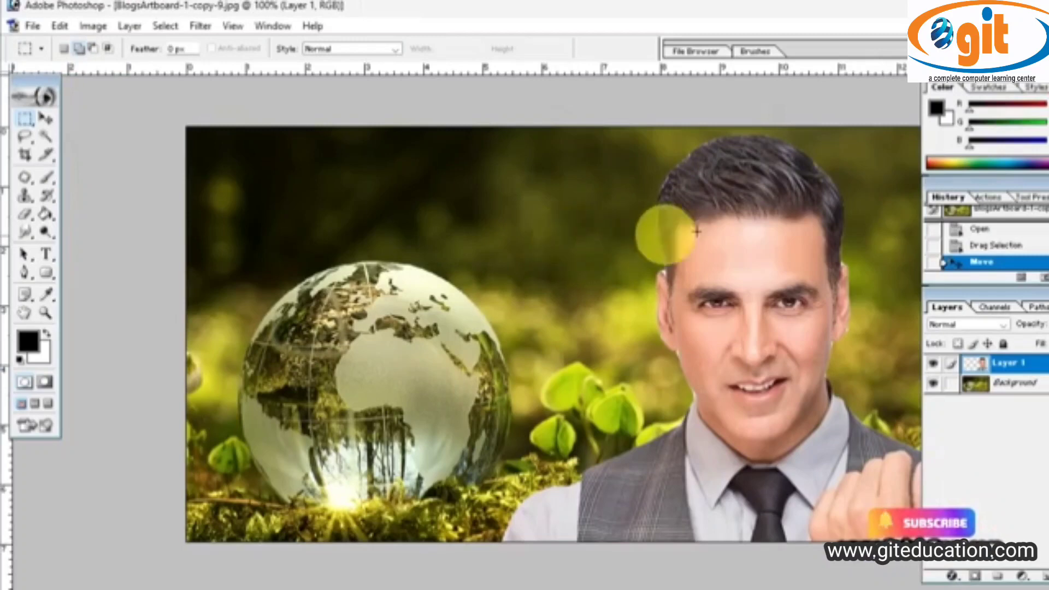
click(1040, 26)
click(560, 247)
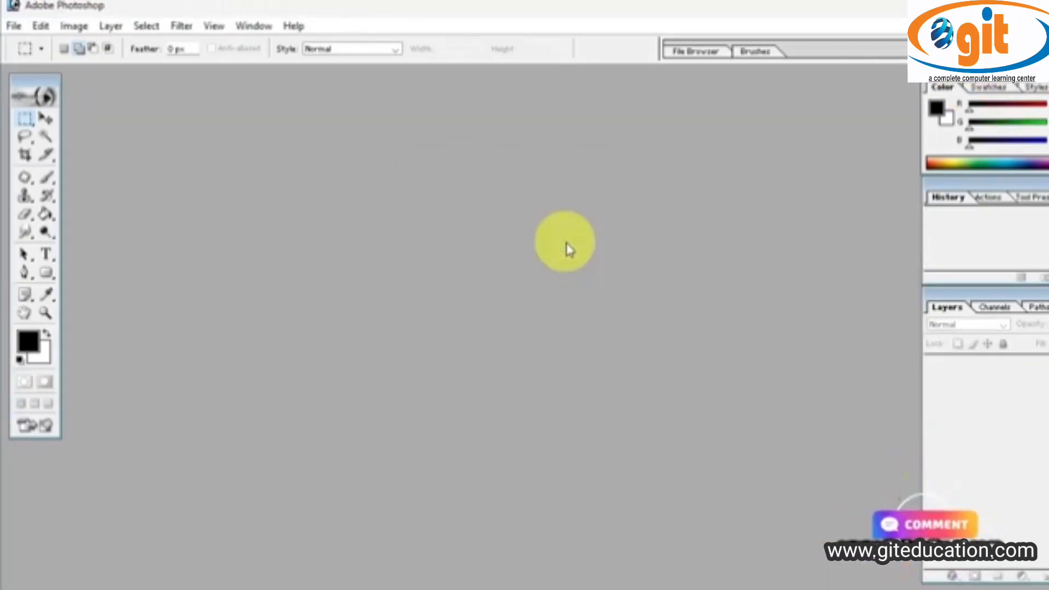
Step: Open the portrait of the man in the grey vest from the Student photo folder
double_click(563, 243)
click(719, 188)
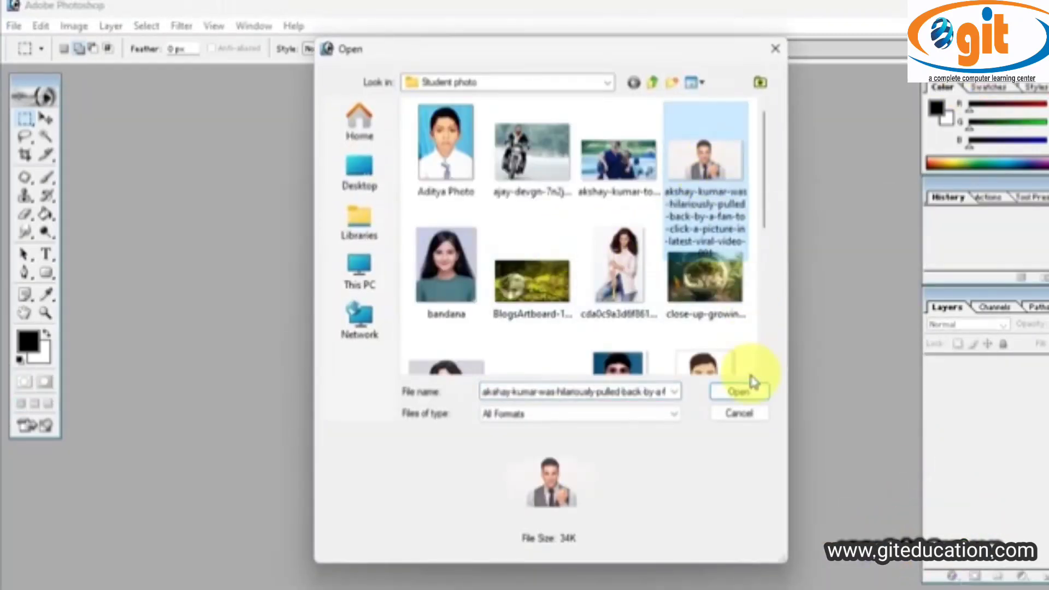
click(735, 391)
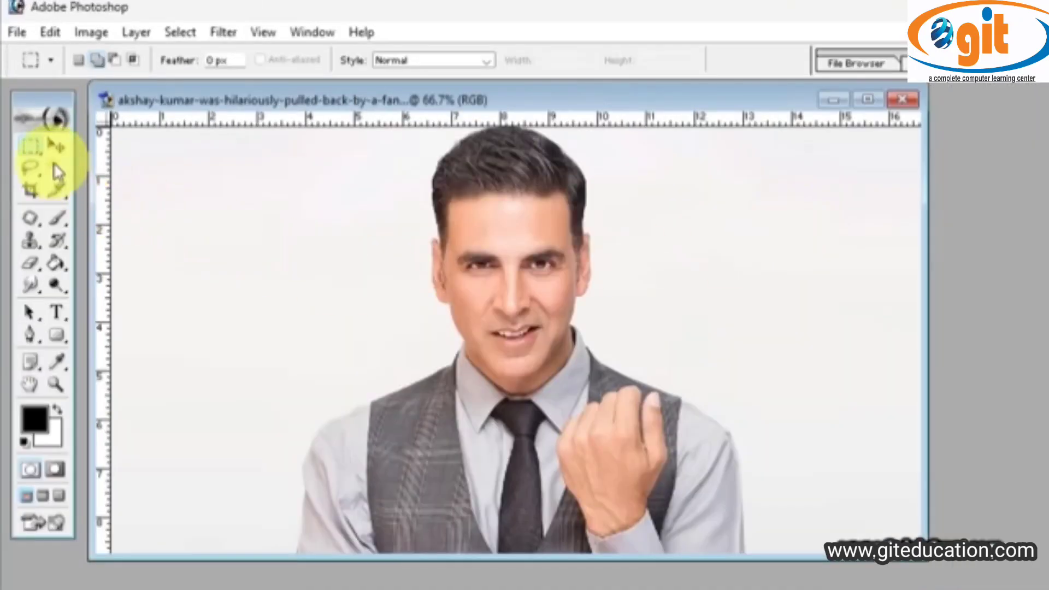
Step: Select the plain background on both sides of the man with the Magic Wand at tolerance 32, adding the second side to the first
click(55, 167)
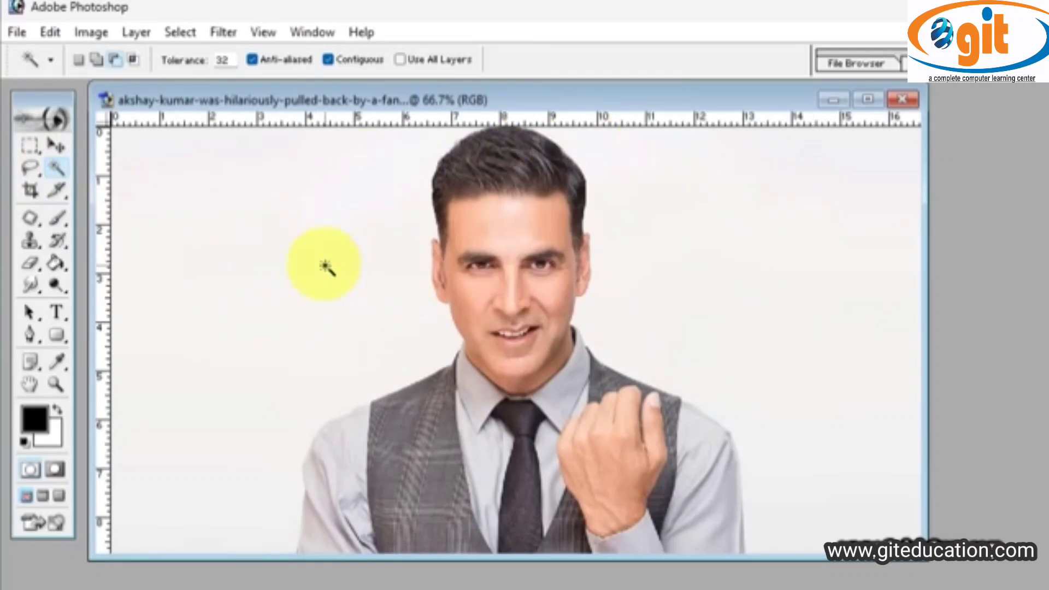
click(326, 266)
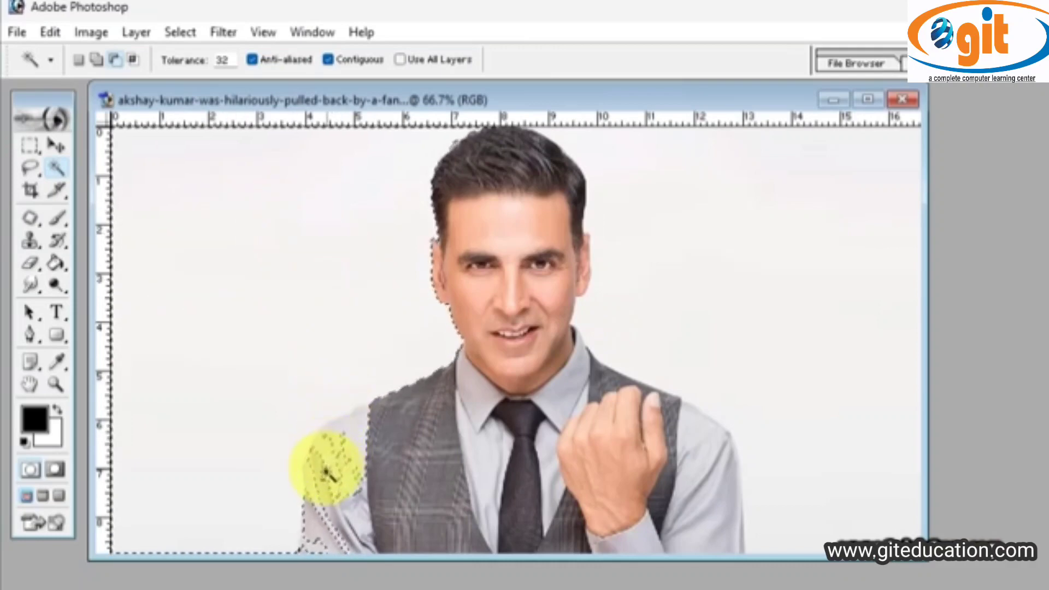
click(326, 473)
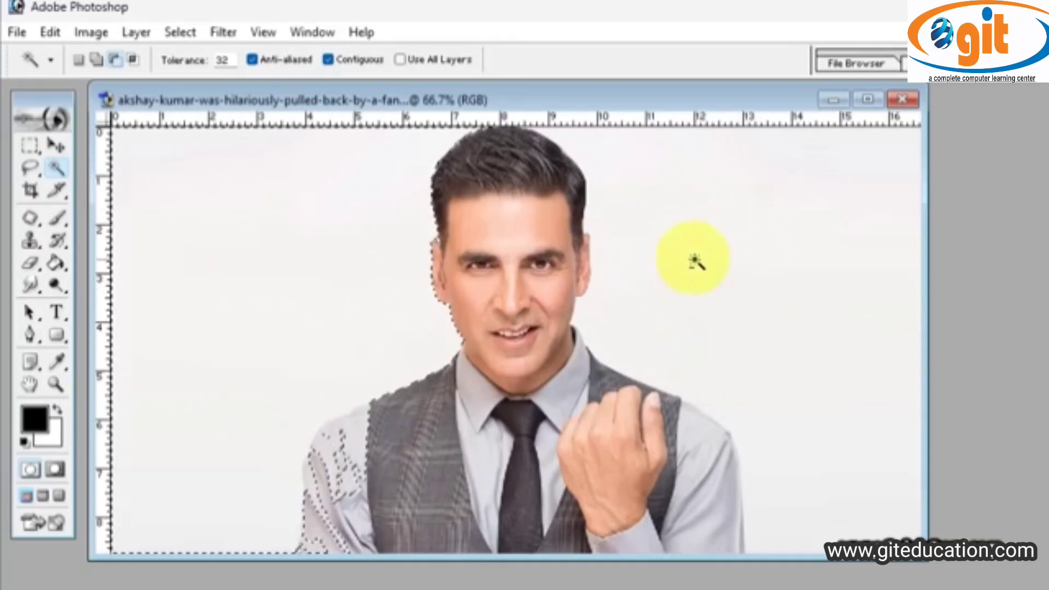
key(shift)
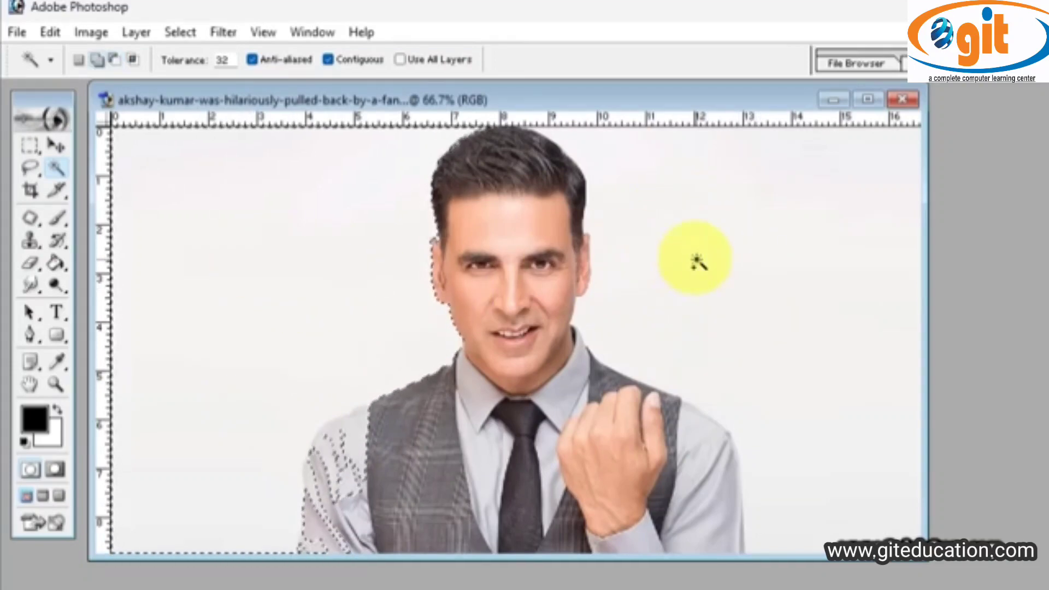
shift+click(698, 262)
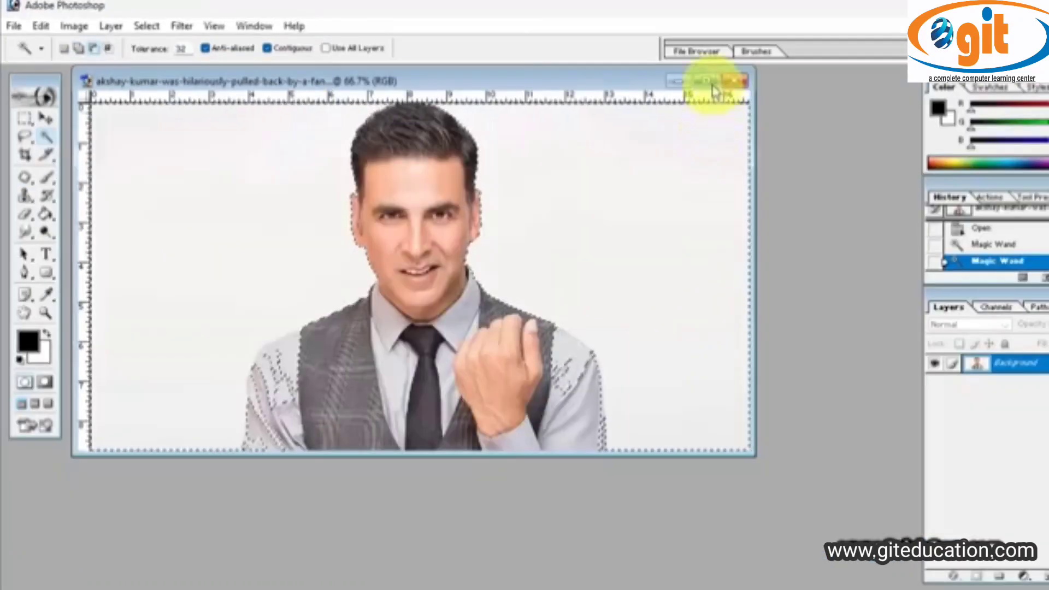
Step: Maximize the image window and add another Magic Wand sample near the man's raised hand to the background selection
click(868, 100)
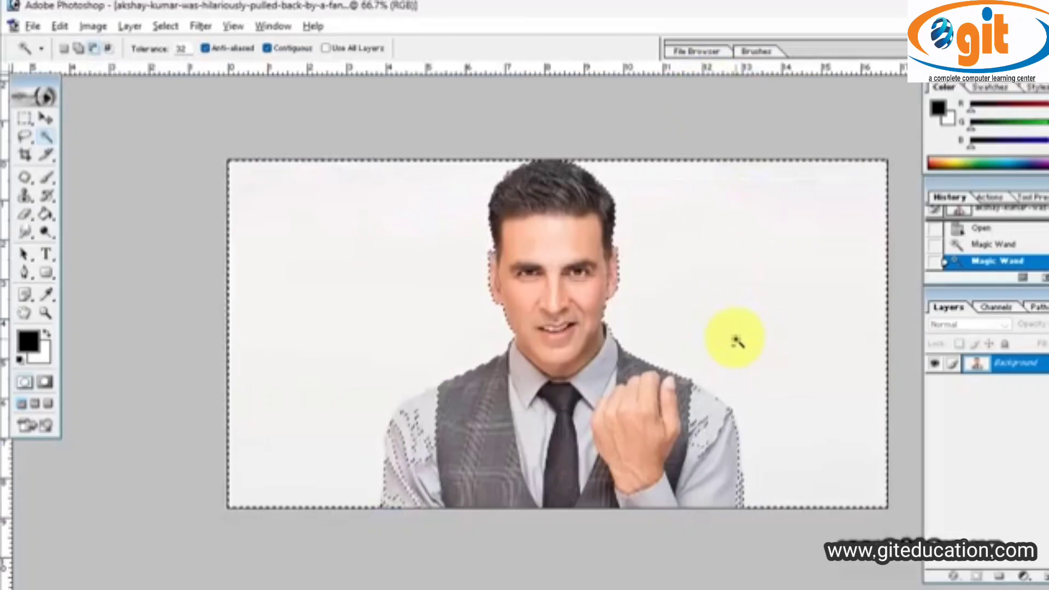
key(ctrl+plus)
shift+click(689, 393)
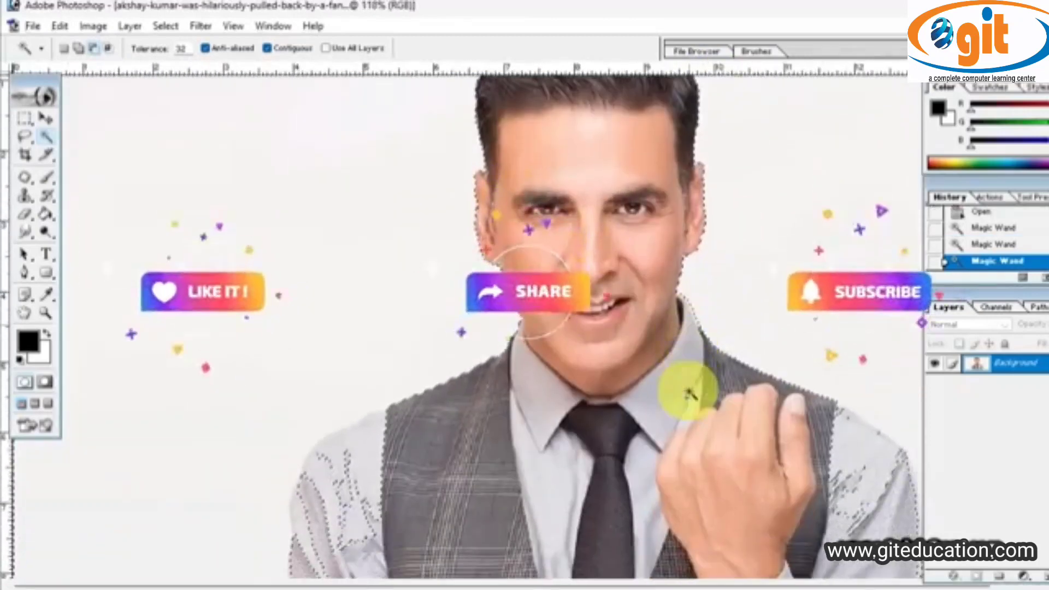
Step: Subtract the wrongly selected patches on the sleeve opposite the raised hand from the selection with the Lasso tool
scroll(690, 393, down, 2)
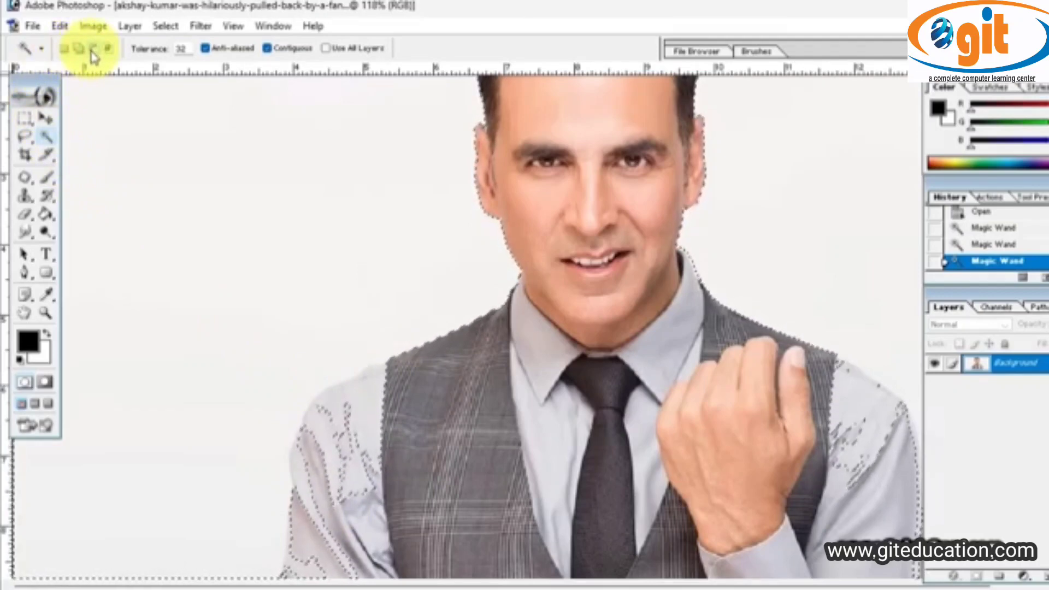
click(25, 142)
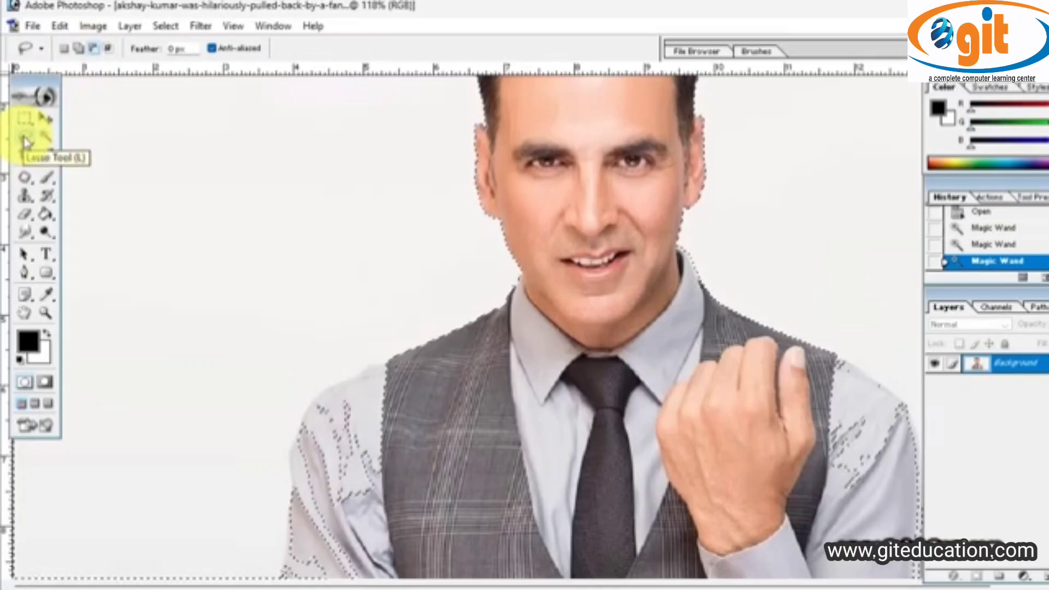
click(95, 50)
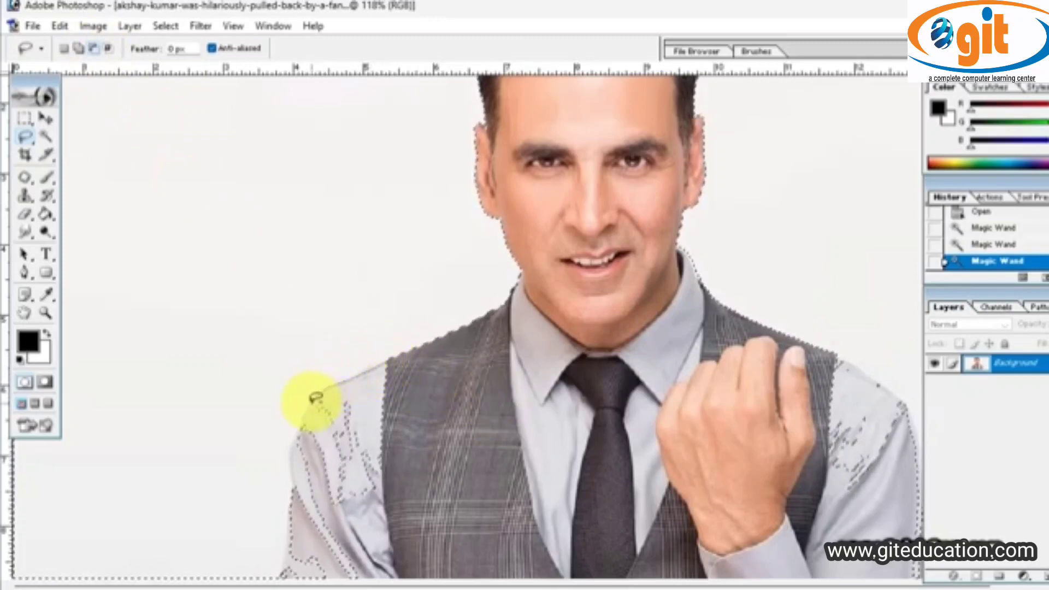
mouse_move(296, 455)
mouse_down()
mouse_move(289, 576)
mouse_move(330, 583)
mouse_move(384, 573)
mouse_move(436, 544)
mouse_move(420, 437)
mouse_move(386, 360)
mouse_up()
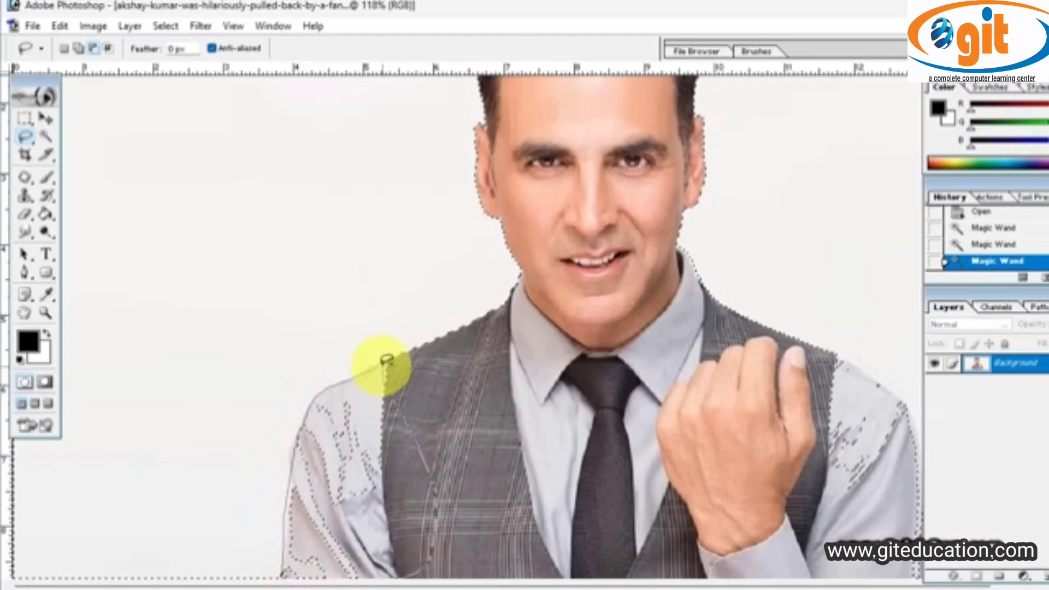
drag(392, 403, 403, 433)
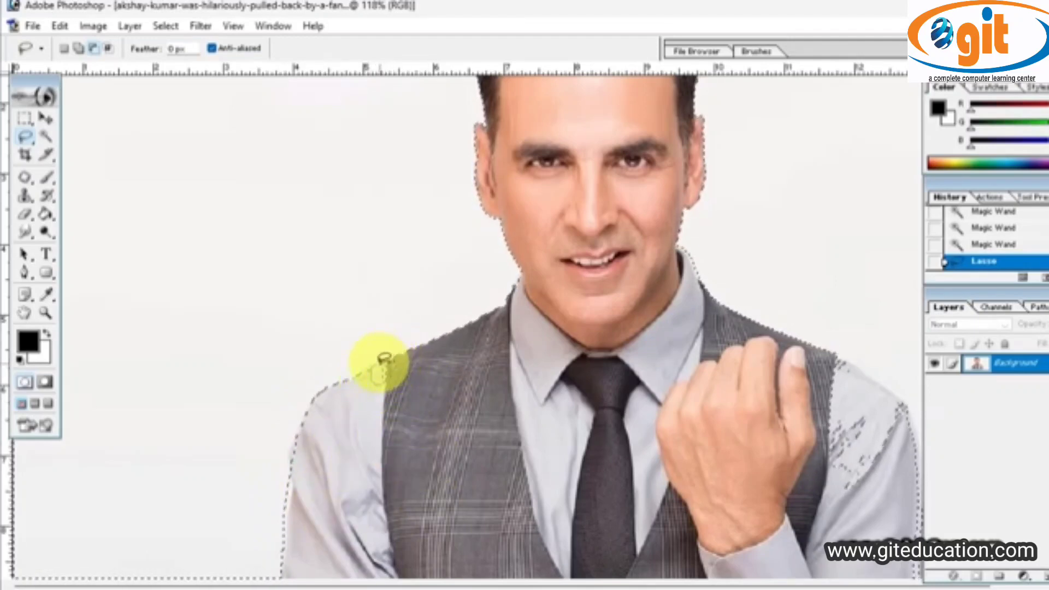
drag(384, 359, 468, 375)
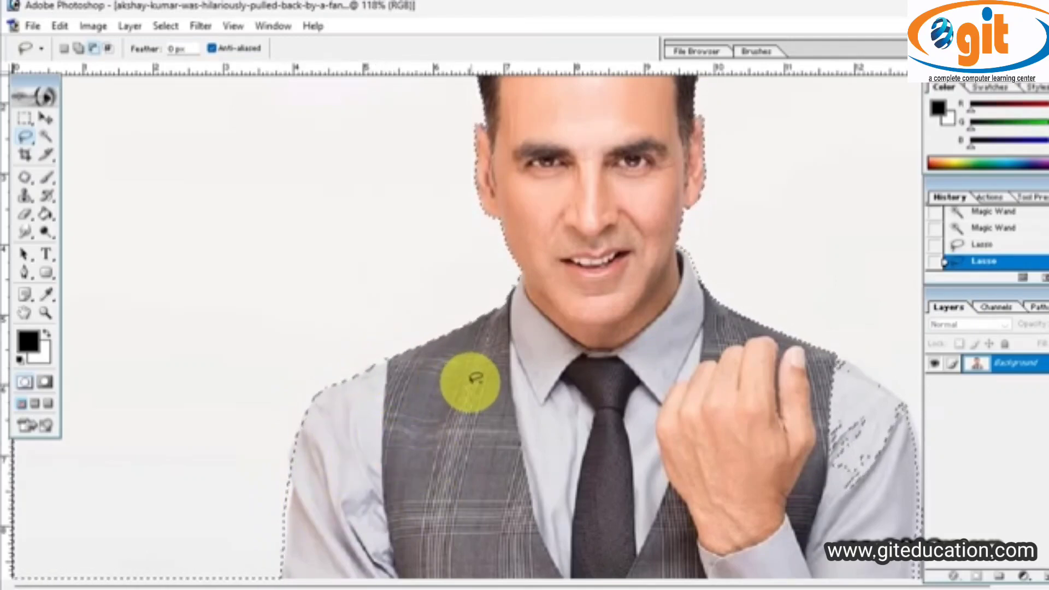
Step: Subtract the stray patches on the shoulder beside the raised hand with the Lasso in Subtract from selection mode
click(93, 50)
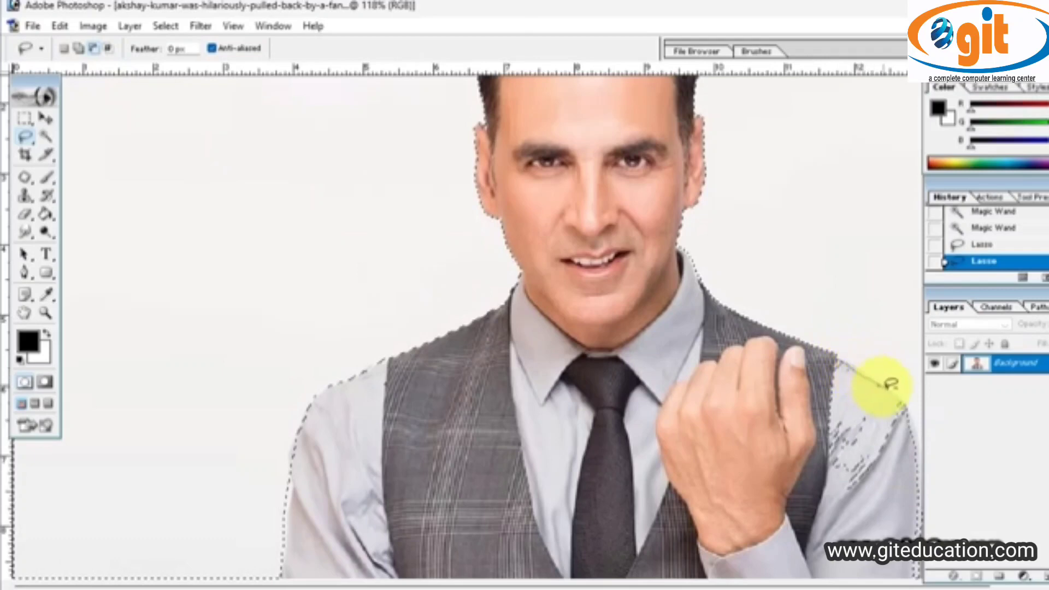
mouse_move(921, 438)
mouse_down()
mouse_move(922, 576)
mouse_move(859, 579)
mouse_move(832, 563)
mouse_move(816, 478)
mouse_move(839, 354)
mouse_up()
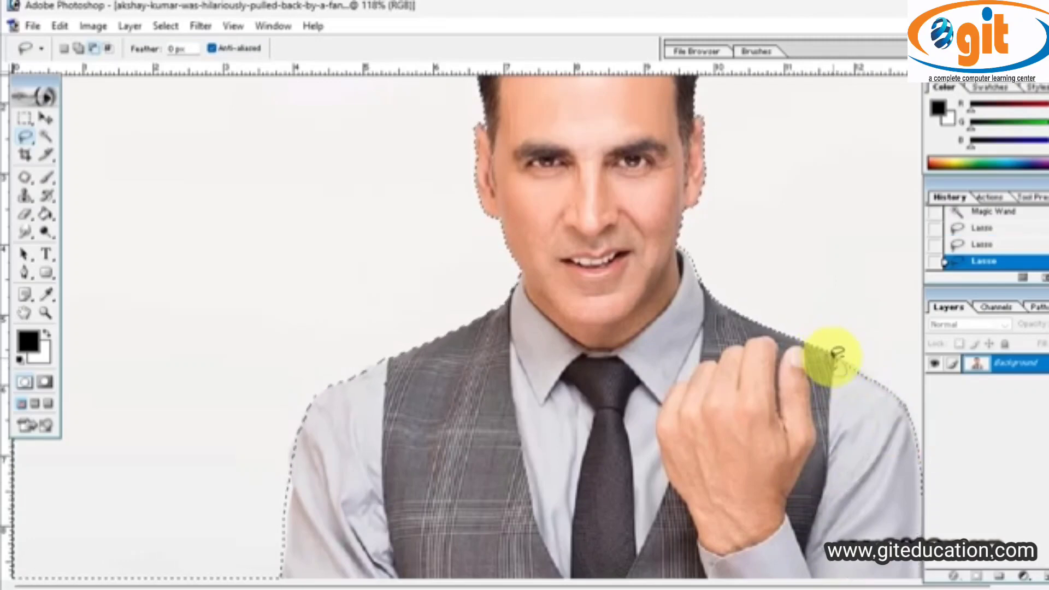
drag(838, 353, 841, 360)
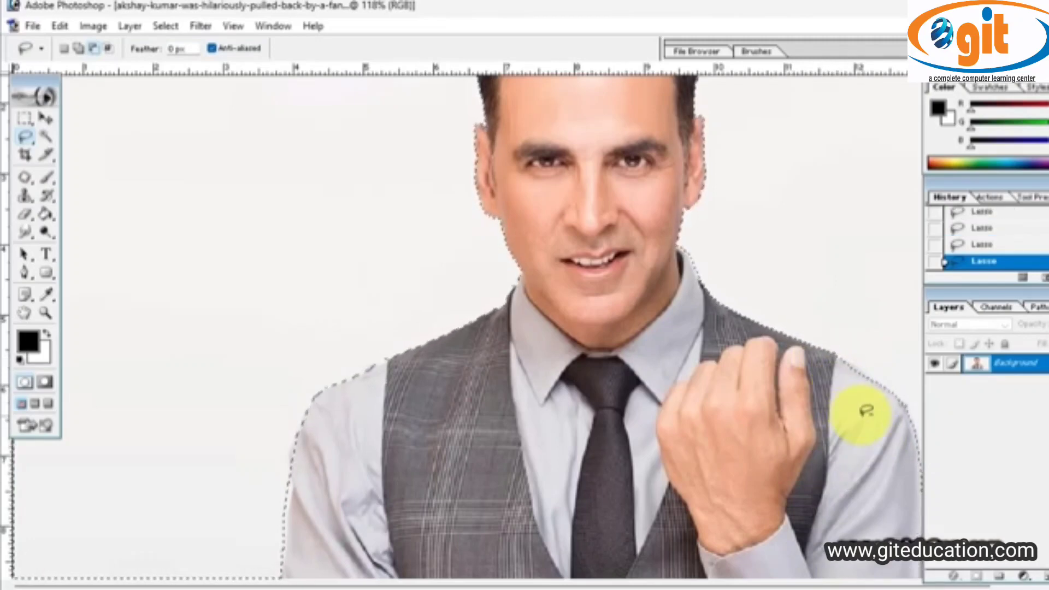
click(94, 49)
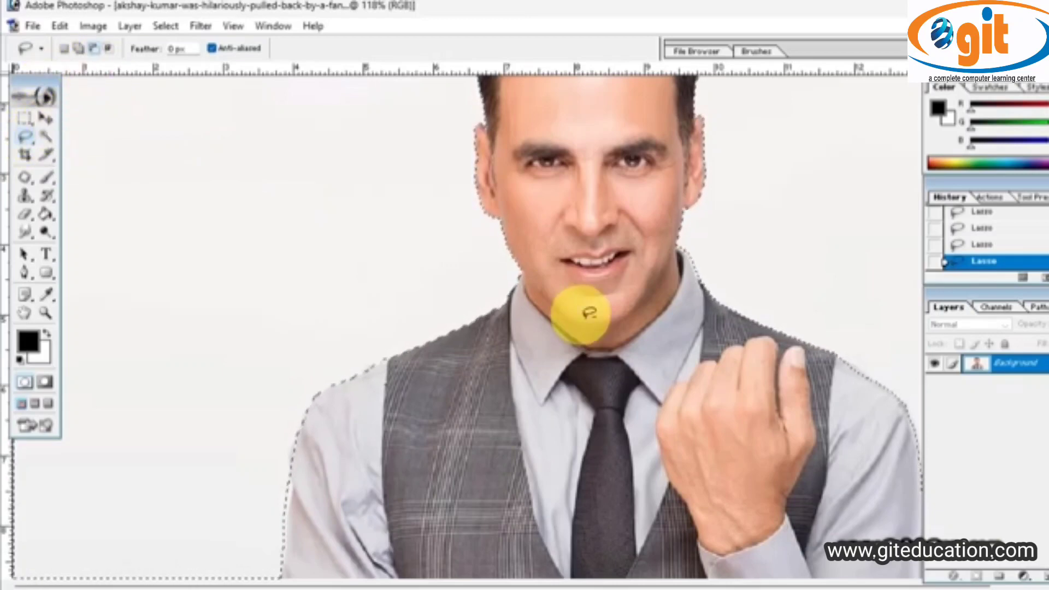
Step: Switch back to the Magic Wand and add a new empty layer above the photo, keeping the background selection
key(ctrl+0)
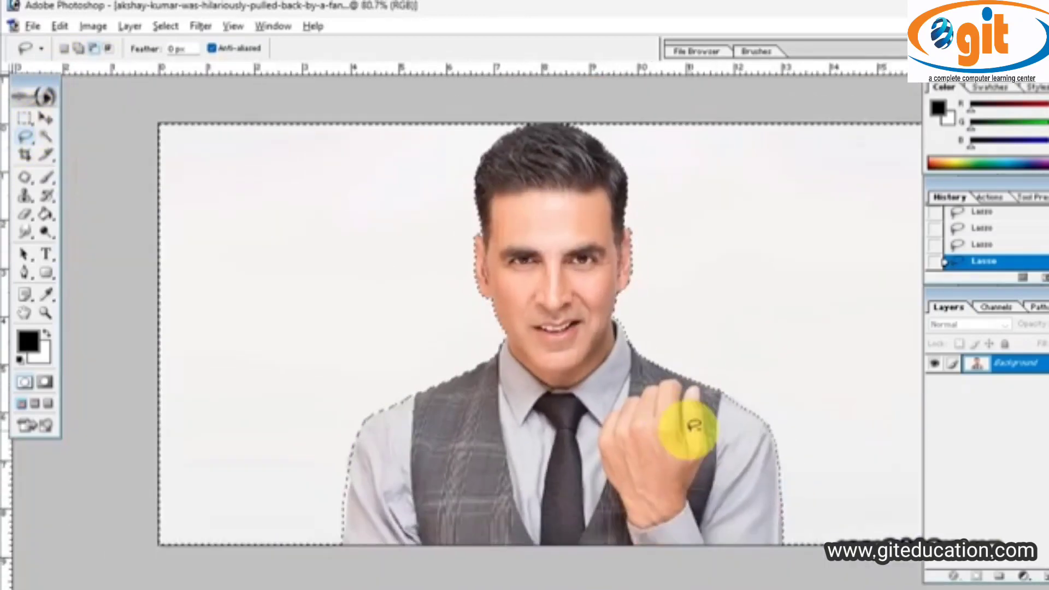
key(ctrl+minus)
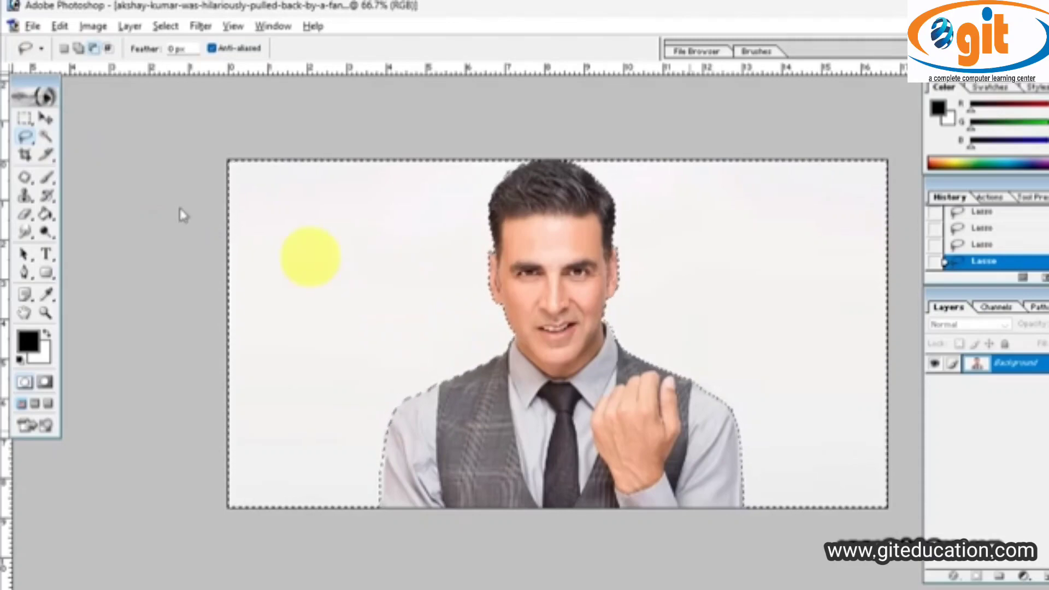
click(46, 136)
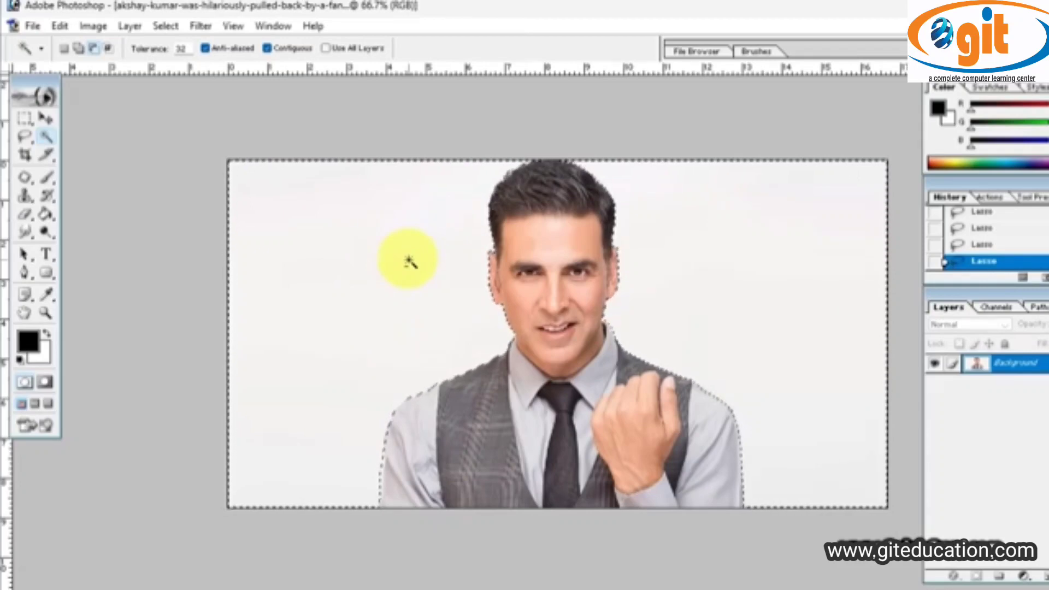
key(ctrl+shift+alt+n)
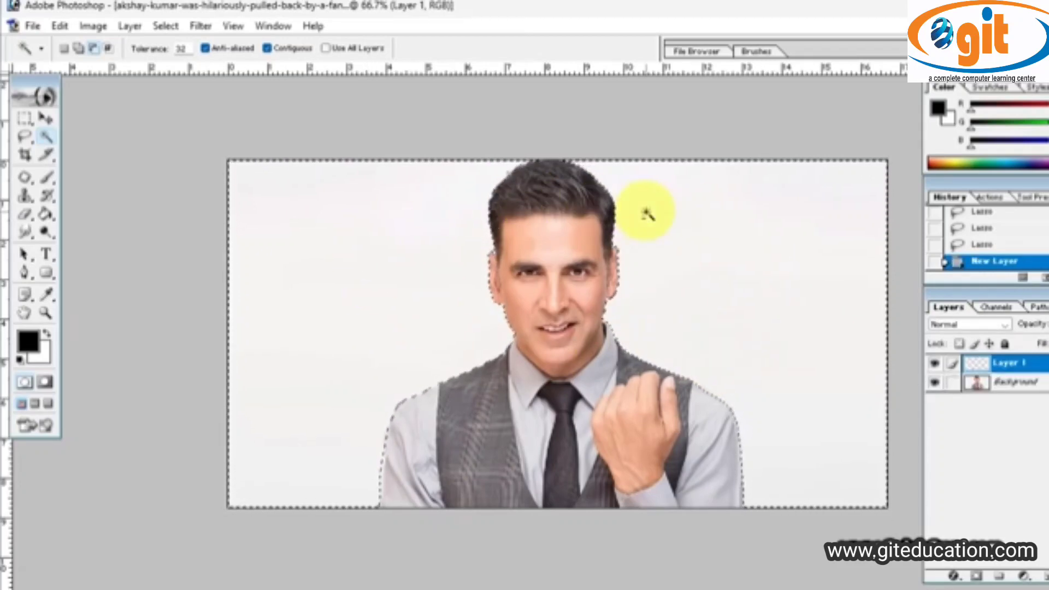
Step: Set the foreground color to bright sky blue 00C5FF
click(28, 342)
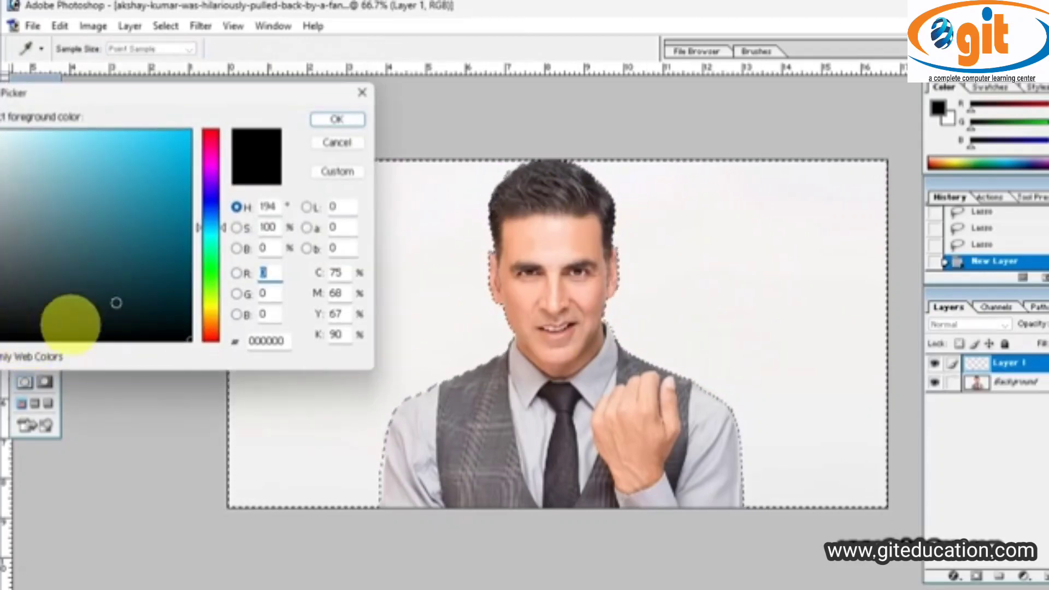
mouse_move(117, 303)
mouse_down()
mouse_move(169, 222)
mouse_move(178, 135)
mouse_up()
click(339, 120)
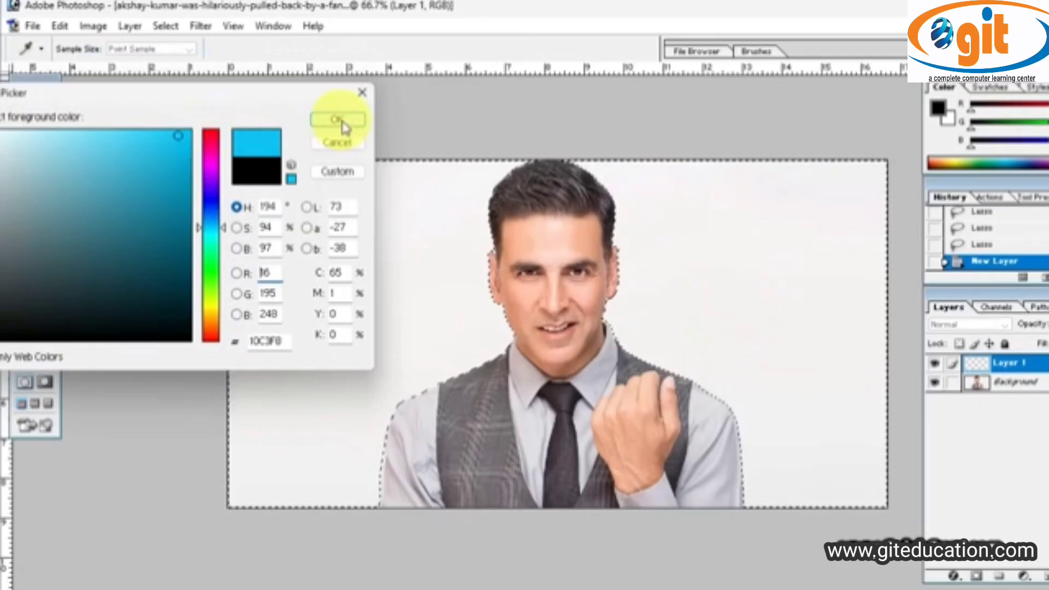
key(w)
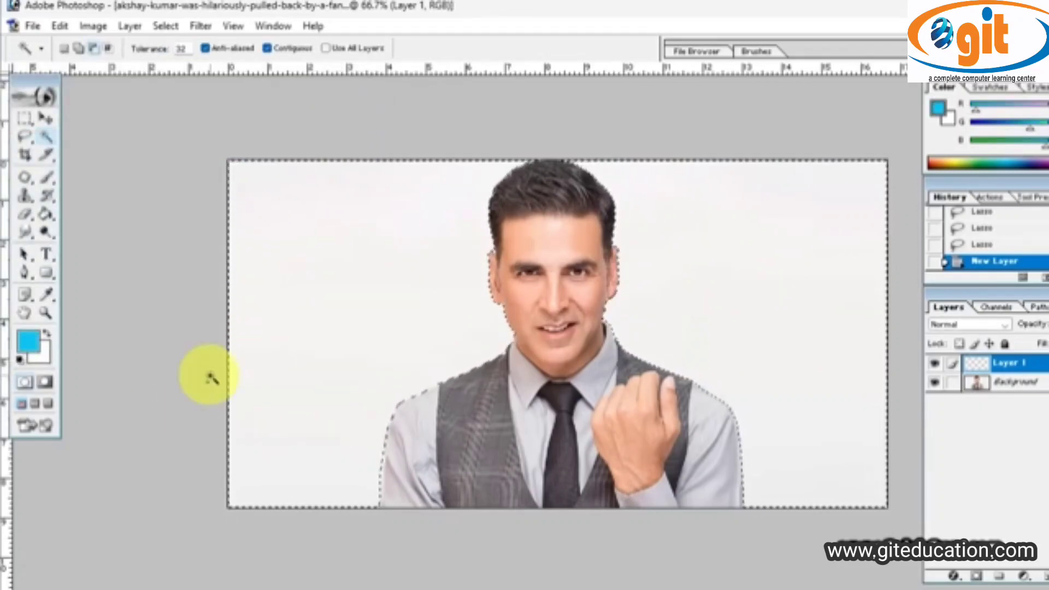
click(26, 343)
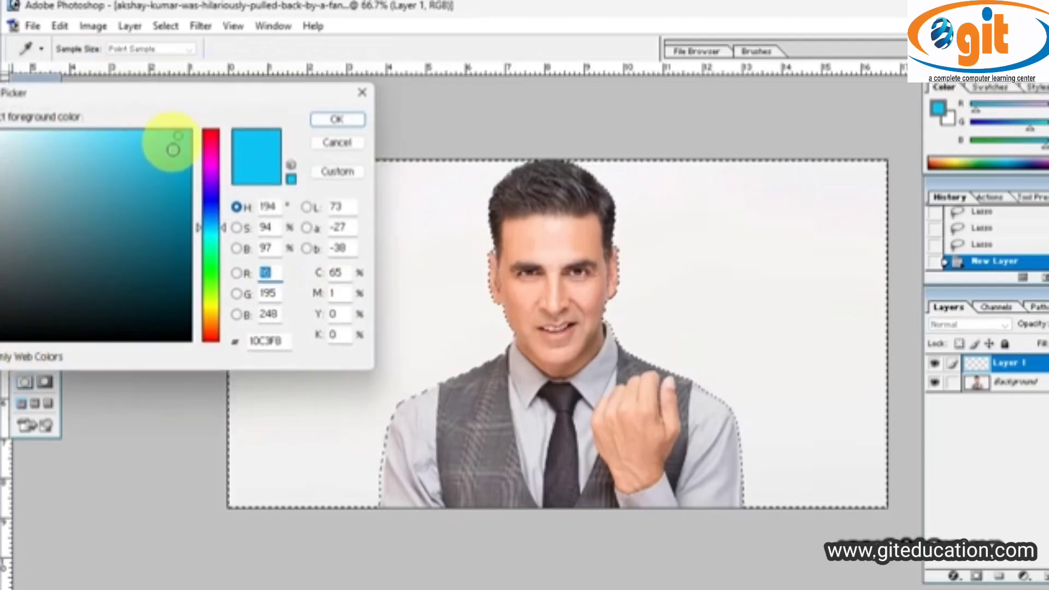
mouse_move(171, 147)
mouse_down()
mouse_move(178, 129)
mouse_move(195, 130)
mouse_up()
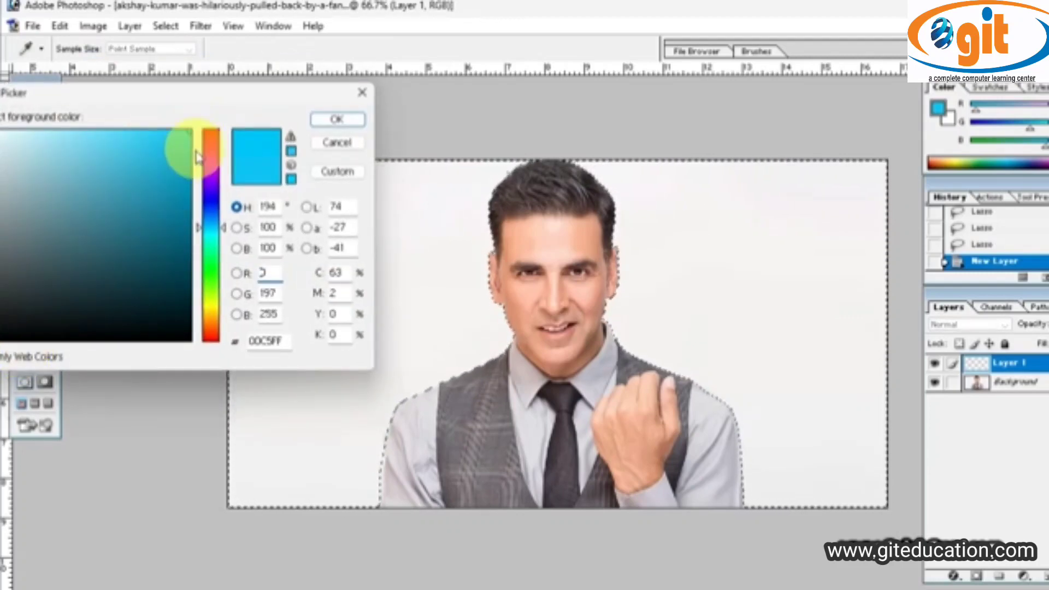
click(340, 120)
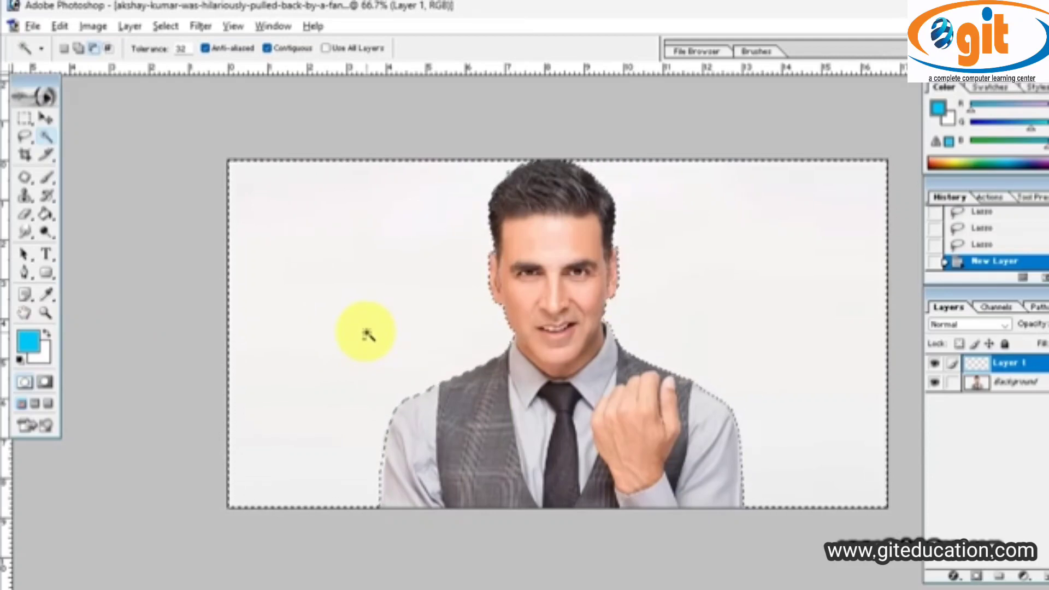
Step: Fill the background selection on the new layer with the blue foreground color and deselect it
key(alt+BackSpace)
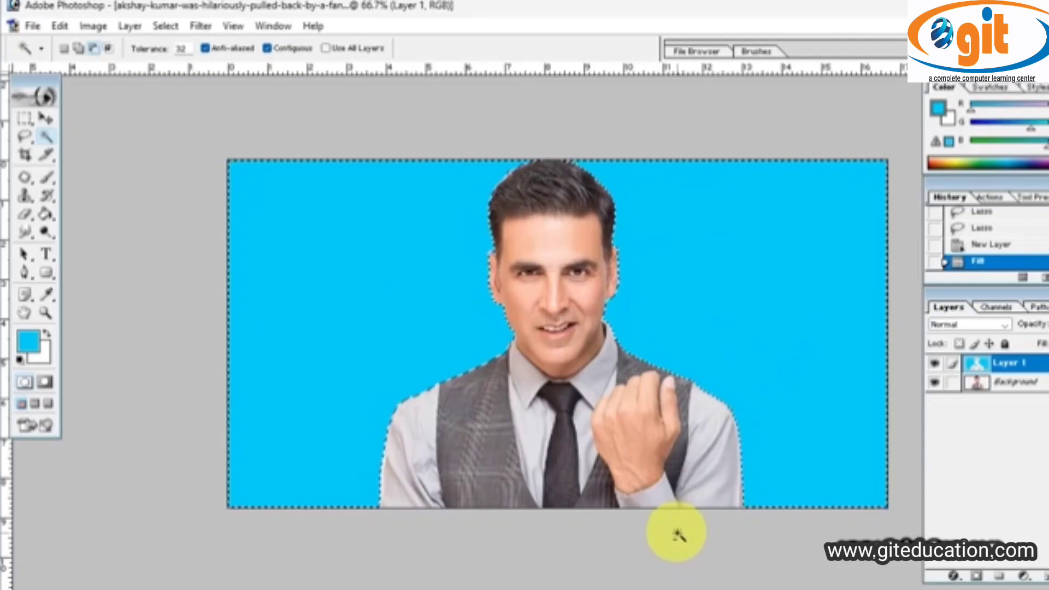
key(ctrl+d)
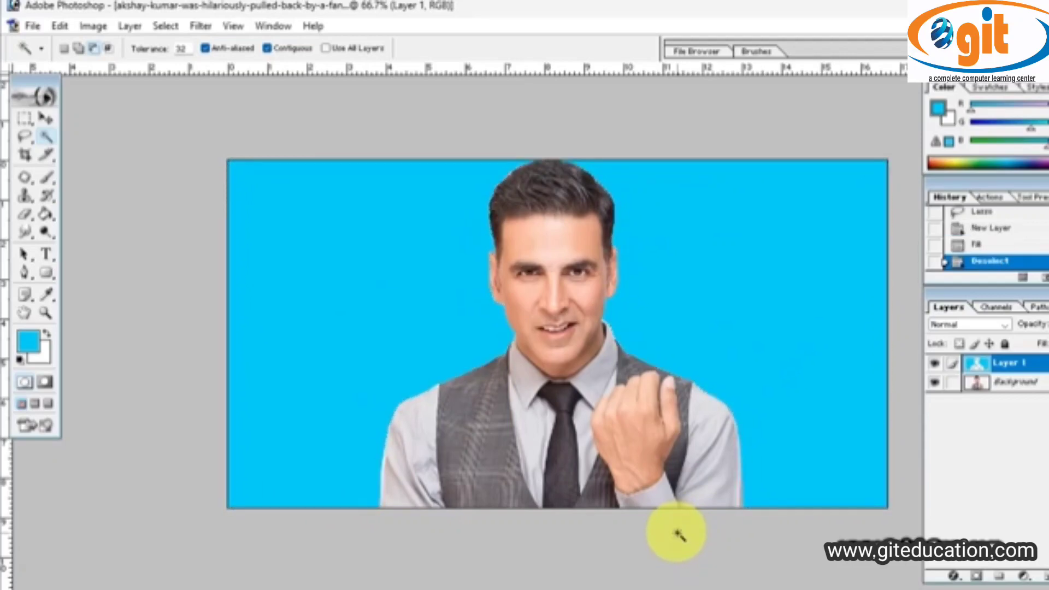
click(679, 340)
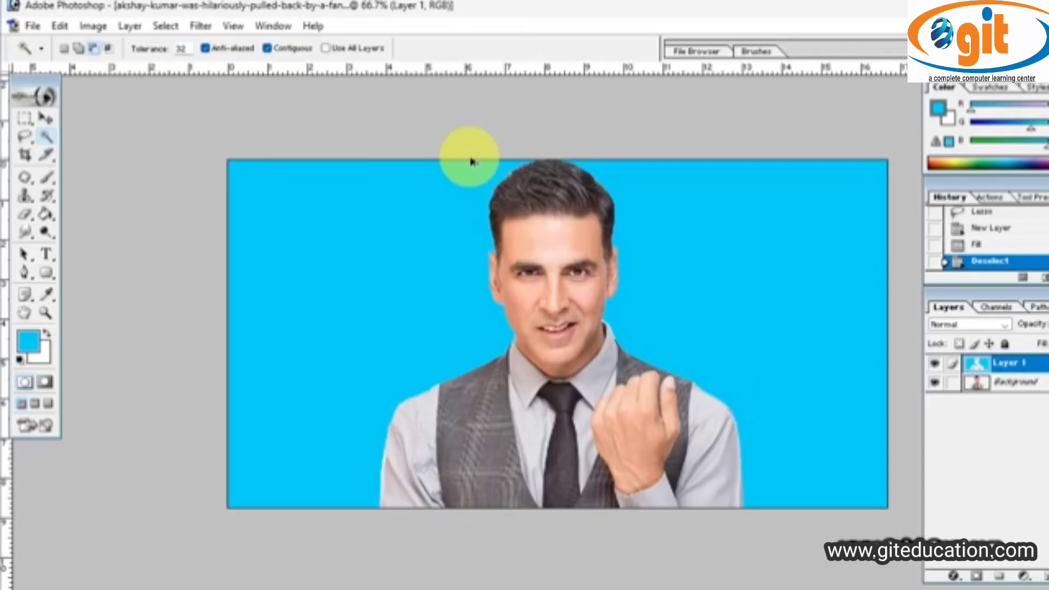
Step: Undo the blue fill, the new layer and the Lasso subtractions, and clear the remaining Magic Wand selection
key(ctrl+alt+z)
key(ctrl+alt+z)
key(ctrl+alt+z)
key(ctrl+alt+z)
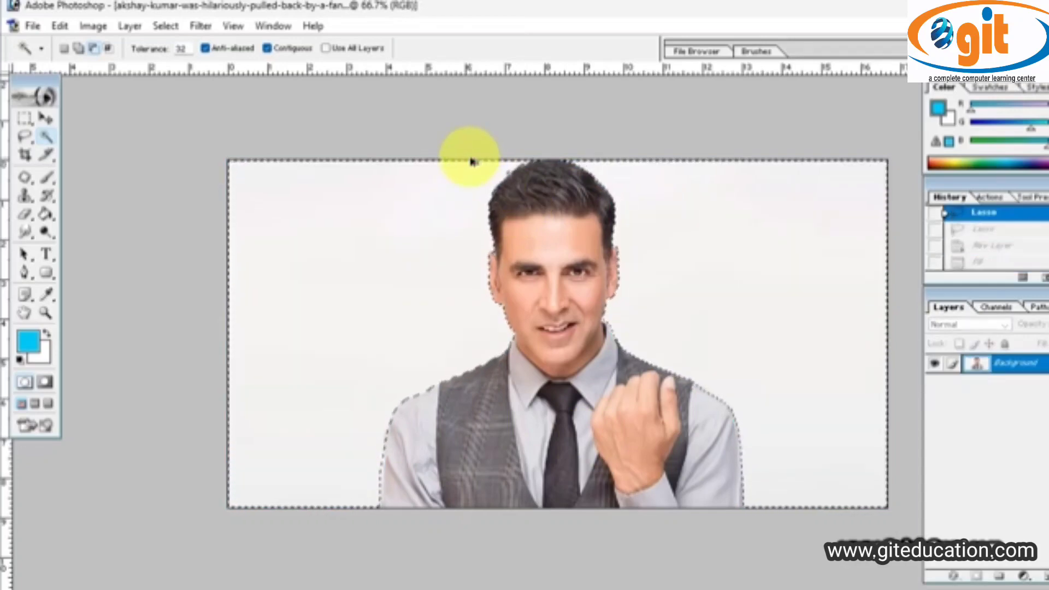
click(470, 161)
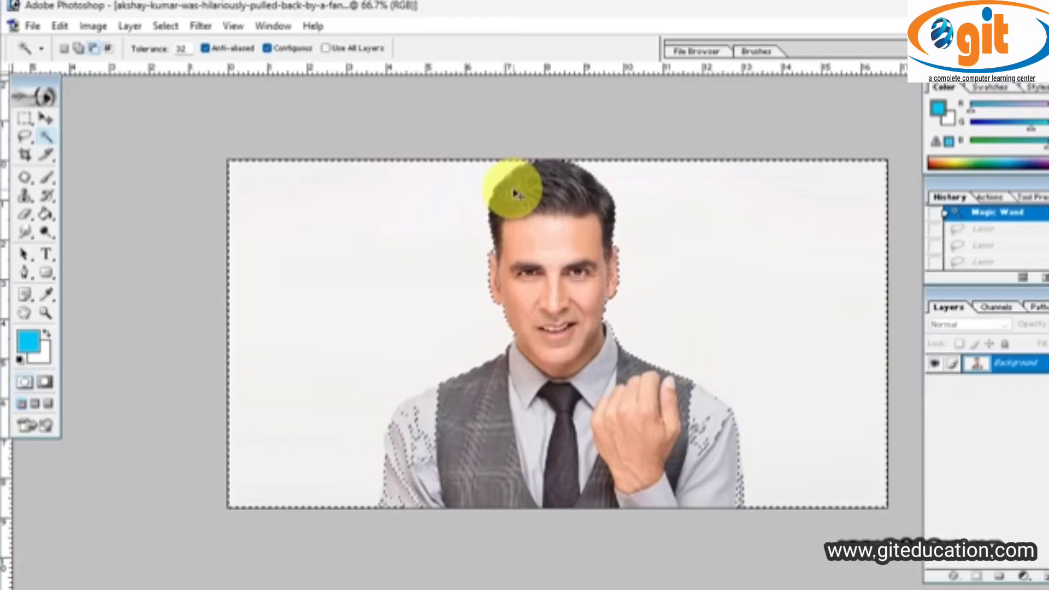
key(ctrl+d)
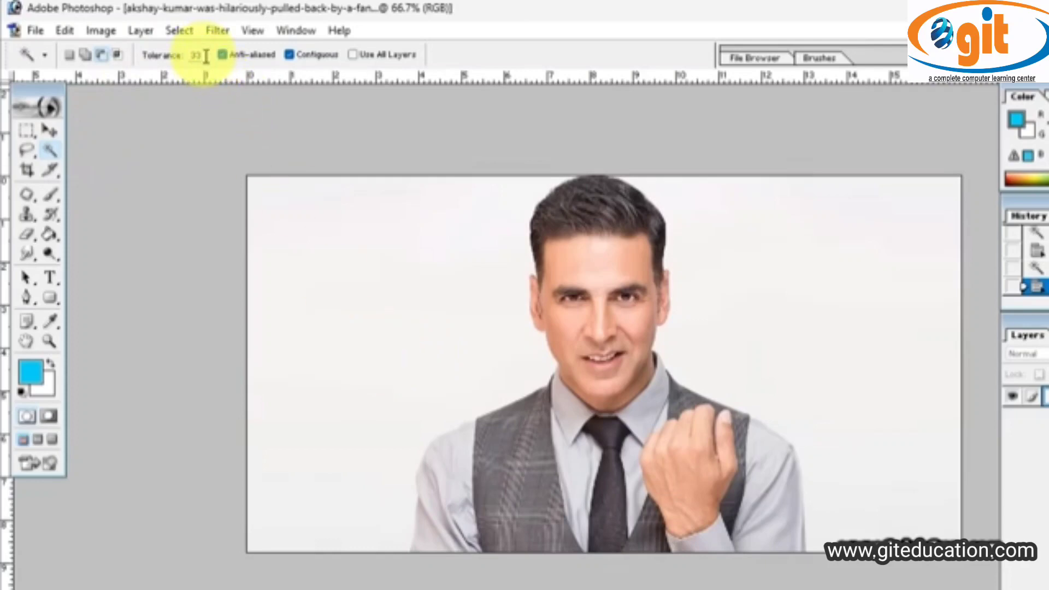
Step: Try the Magic Wand on the background beside the man at the current tolerance and again at tolerance 100, clearing each selection
click(375, 288)
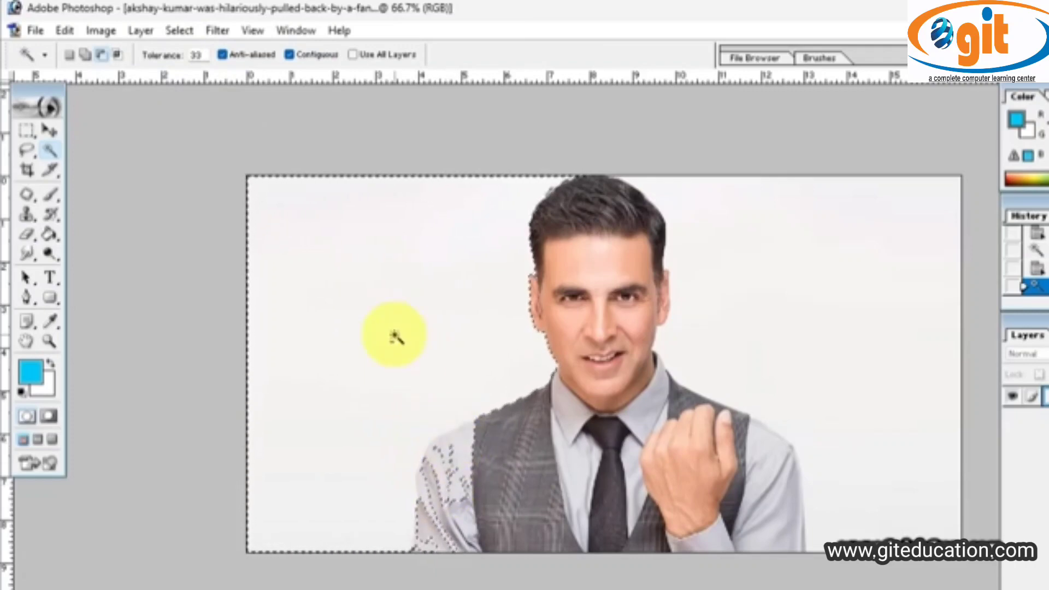
key(ctrl+d)
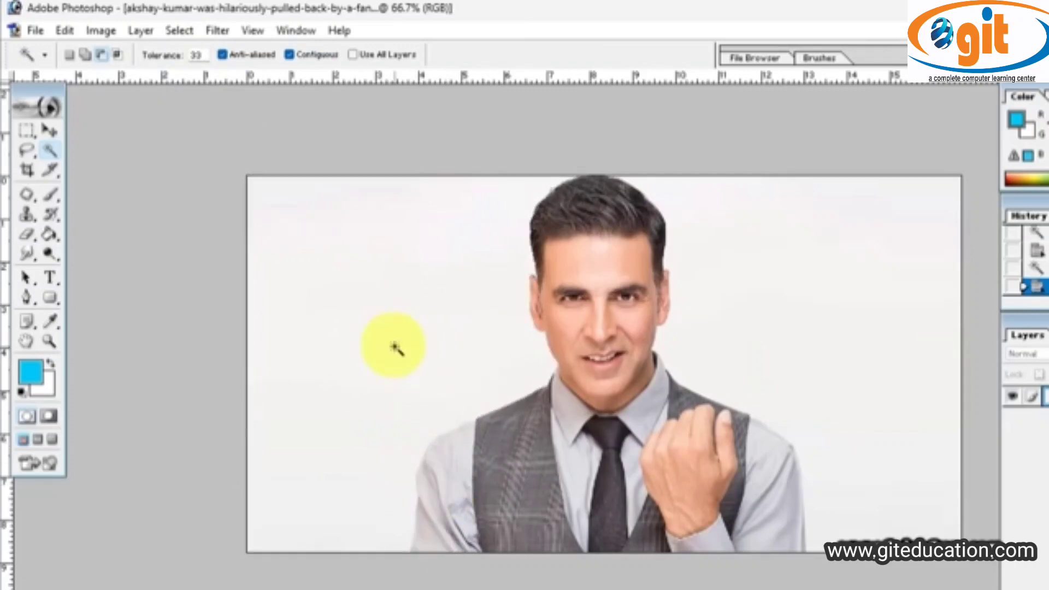
double_click(197, 55)
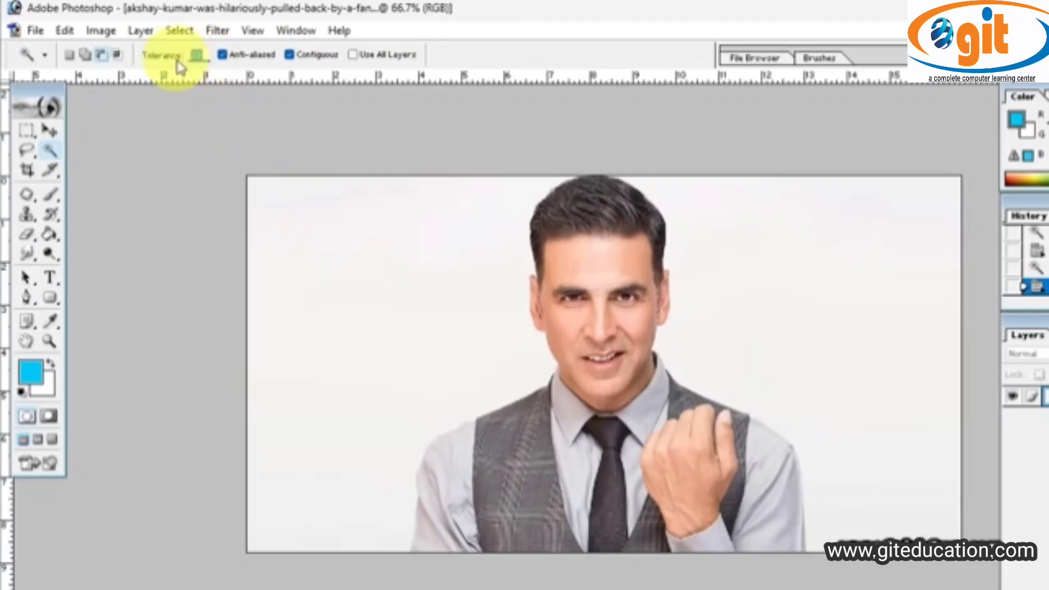
text(100)
click(389, 292)
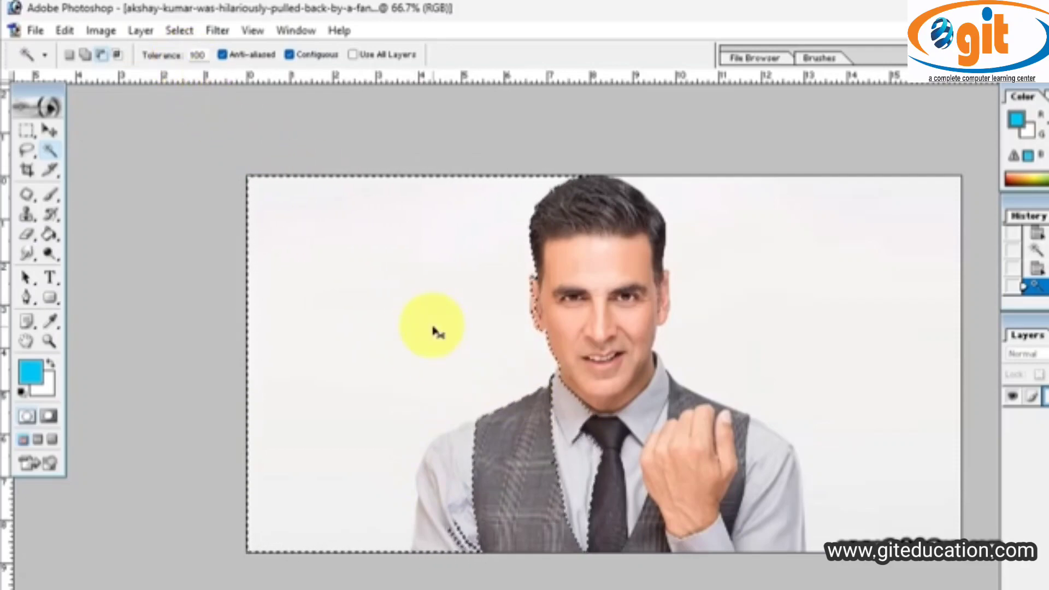
key(ctrl+d)
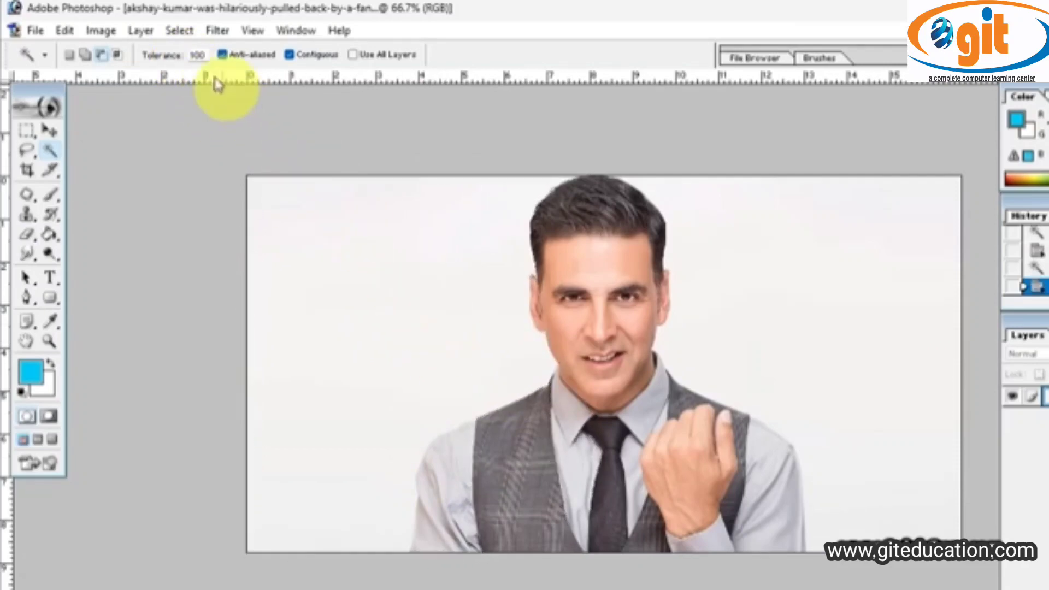
Step: Set the Magic Wand tolerance to 20 and select the plain background on both sides of the man
double_click(199, 55)
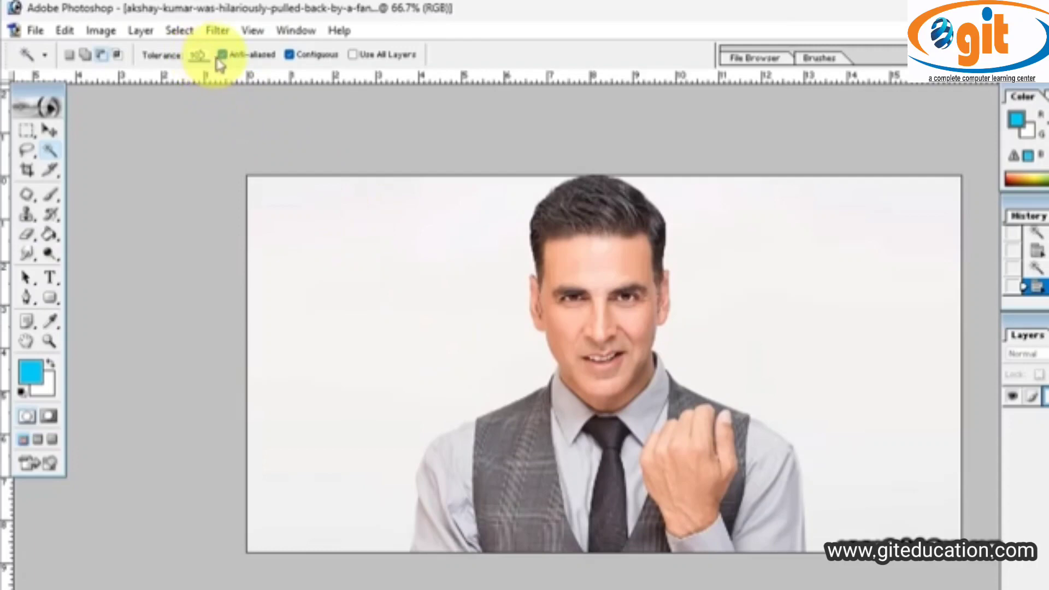
text(20)
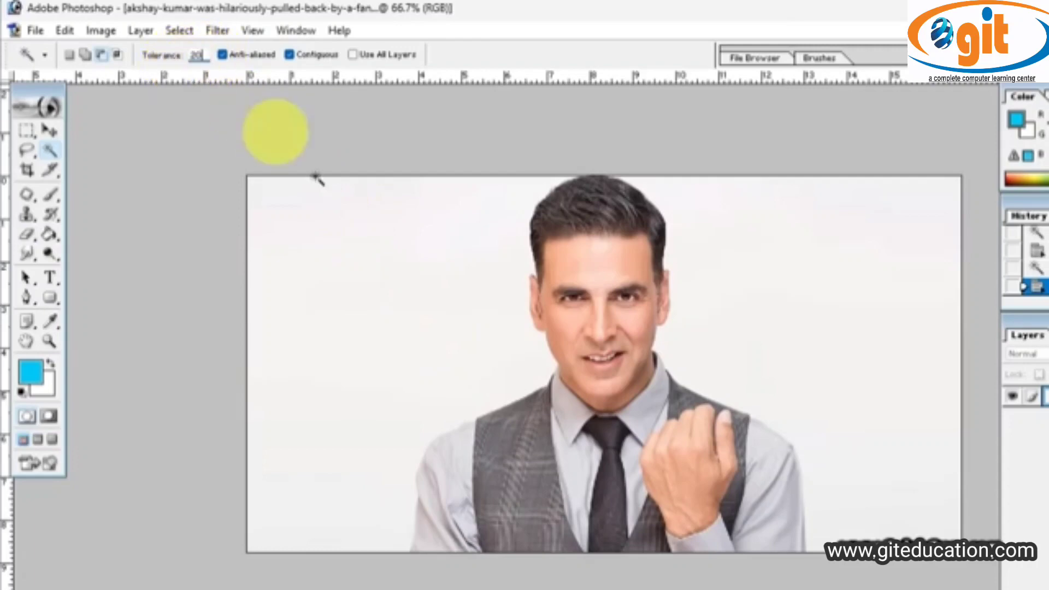
click(376, 307)
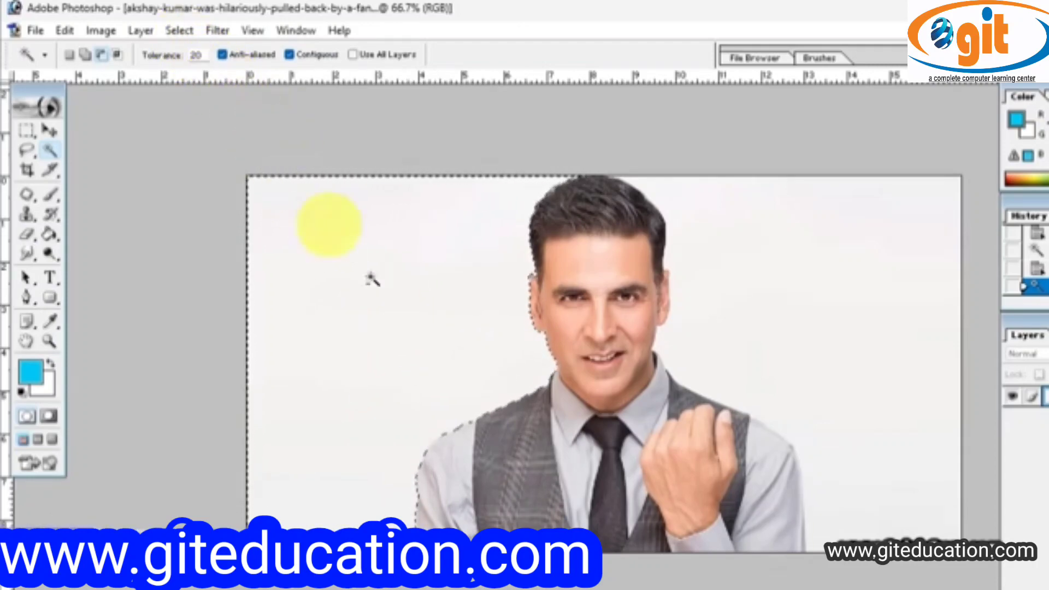
click(829, 346)
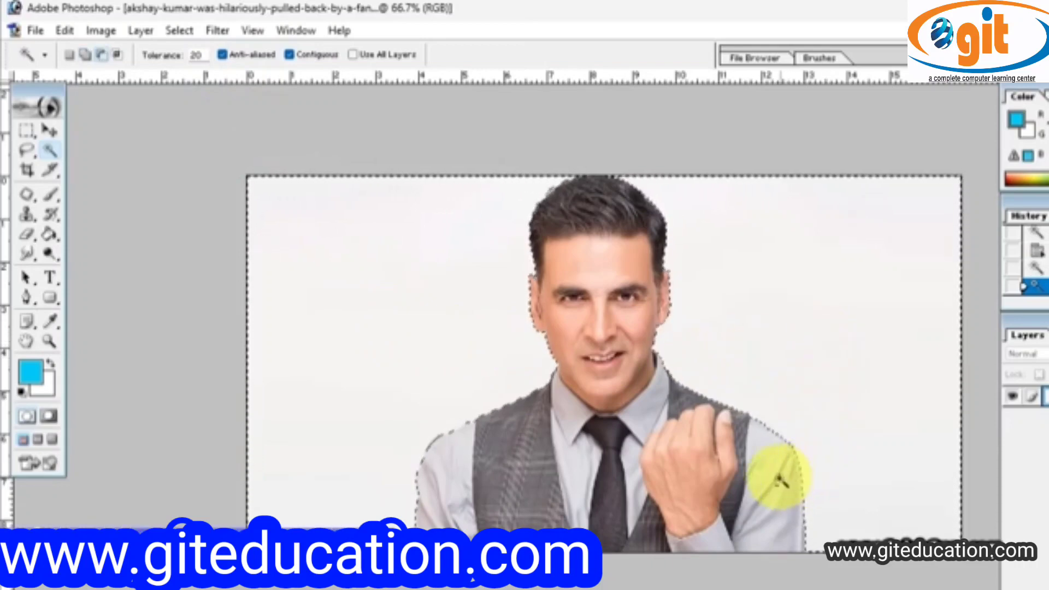
Step: Delete the selected background and fill it with the sky blue foreground color, then deselect and switch to the Lasso tool
key(Delete)
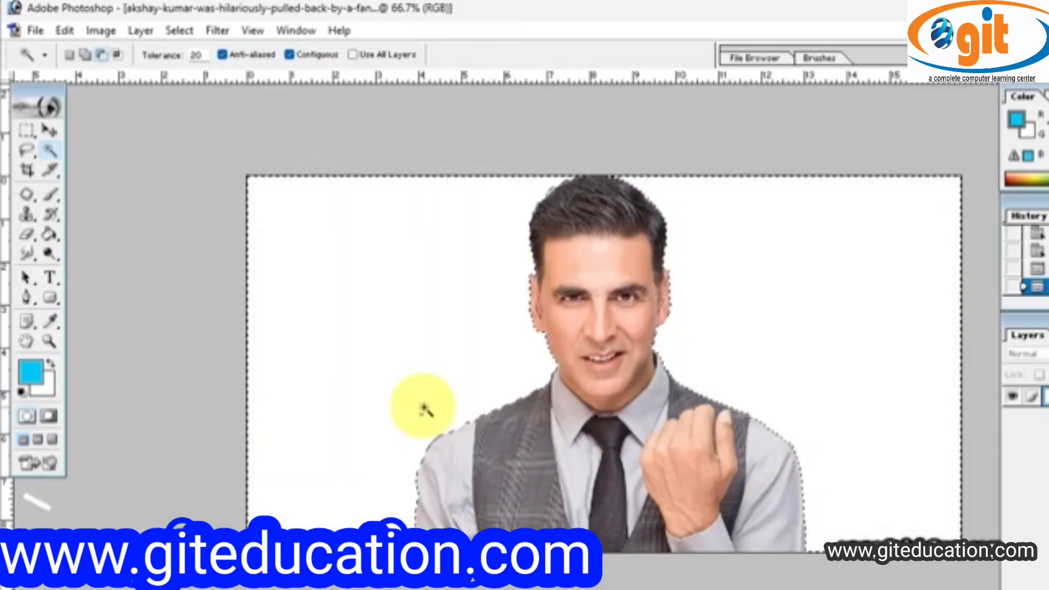
key(alt+BackSpace)
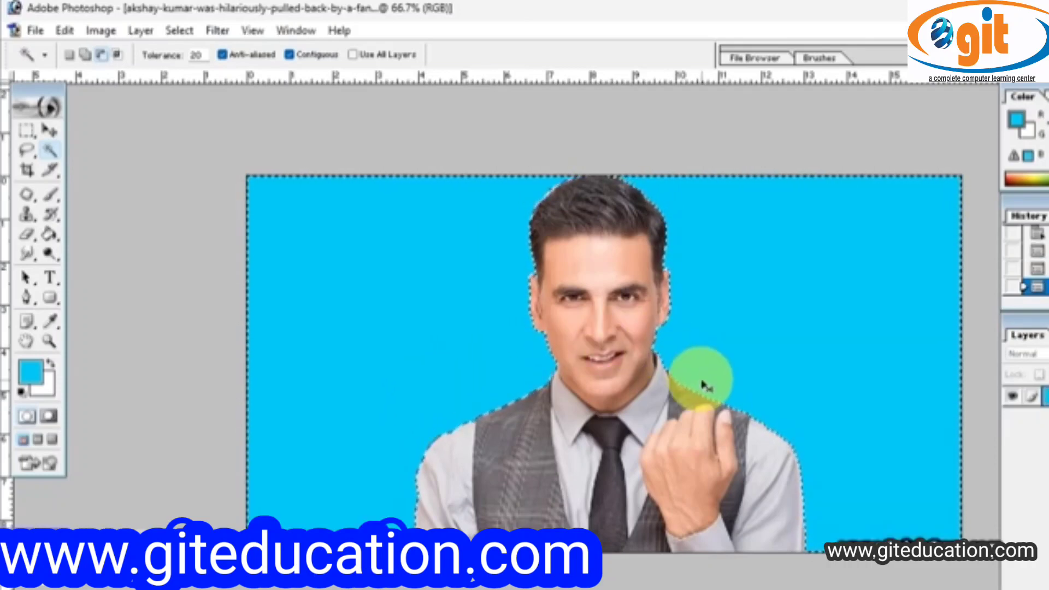
click(218, 100)
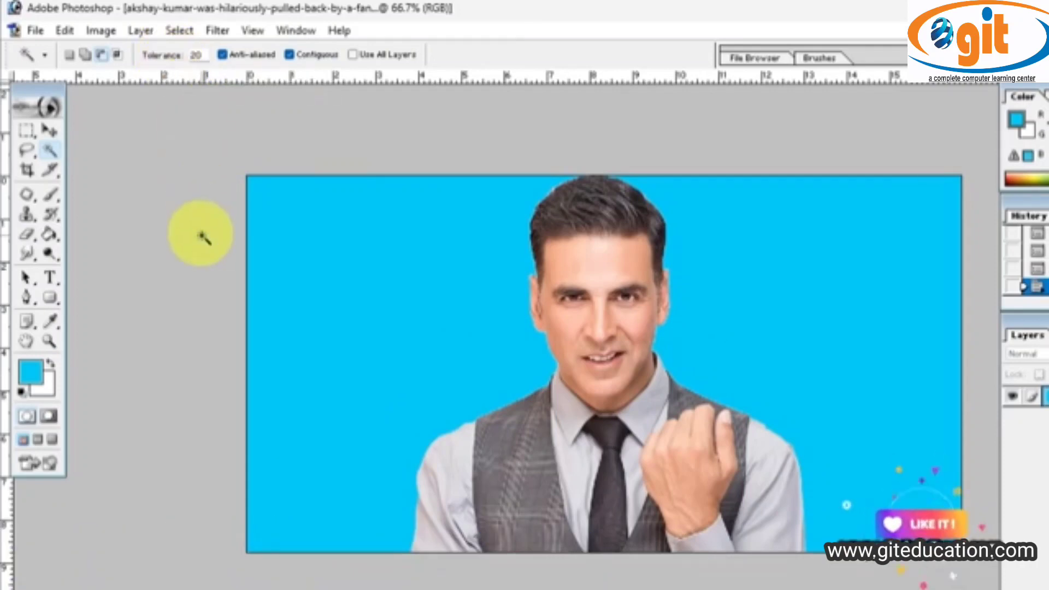
key(l)
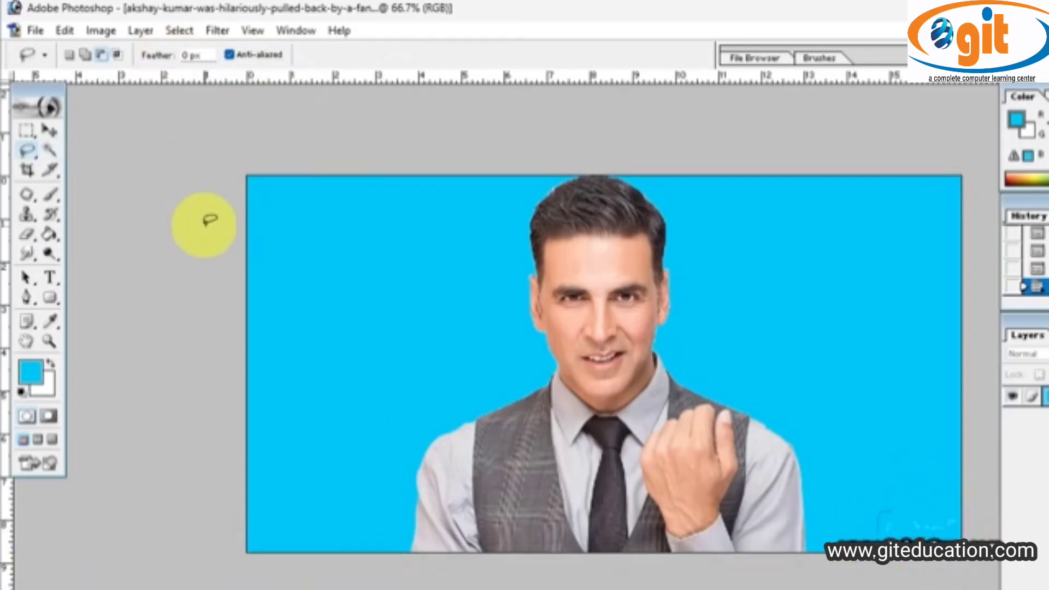